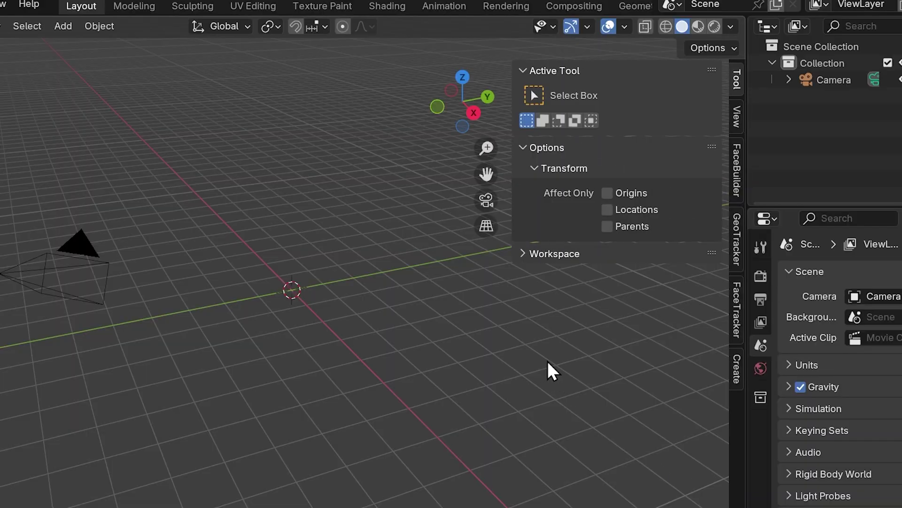
Step: Create a new FaceTracker using the clip blond-glasses_001.jpg and create a new head for it
click(736, 310)
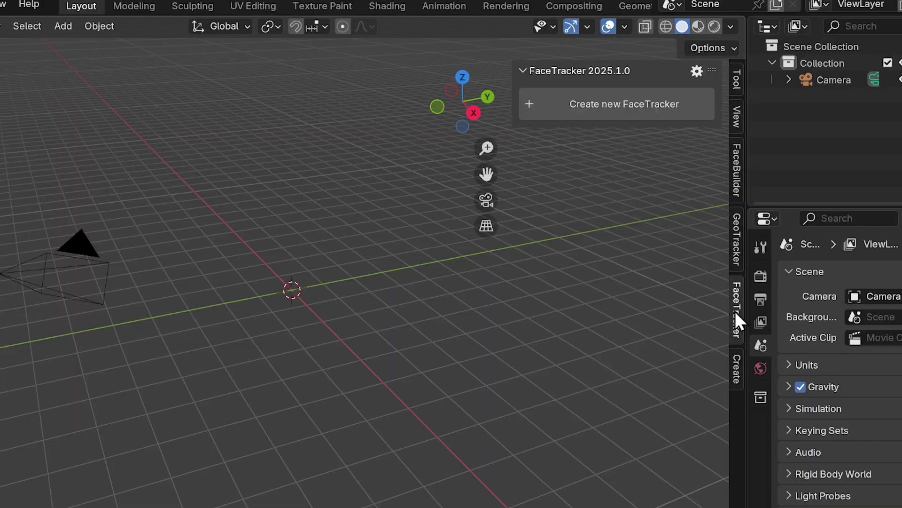
click(606, 103)
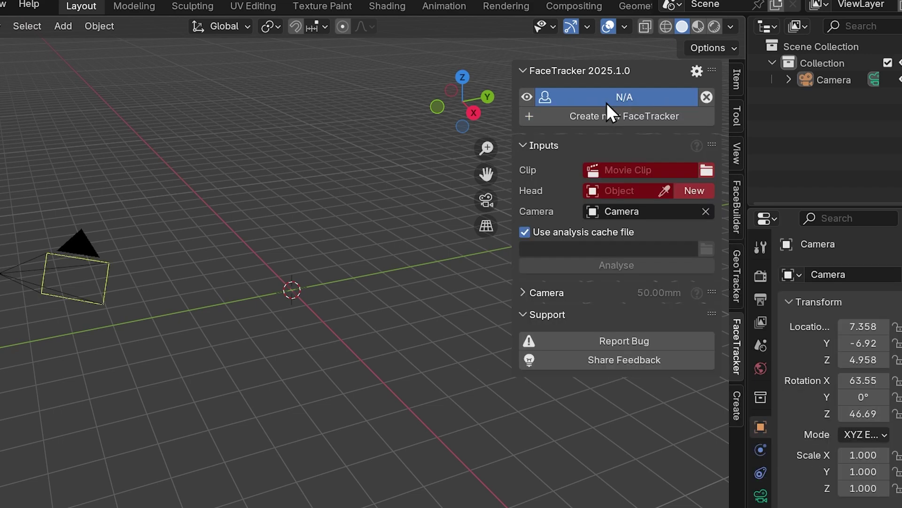
click(640, 168)
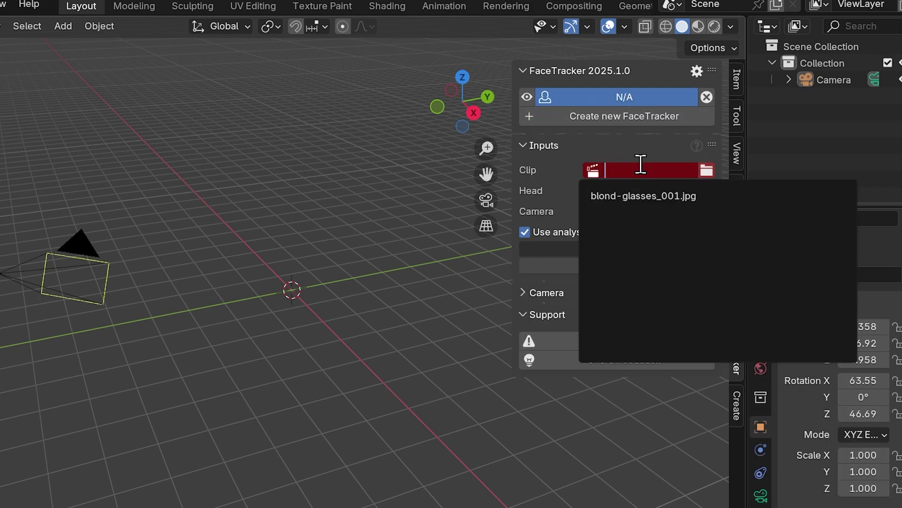
click(640, 196)
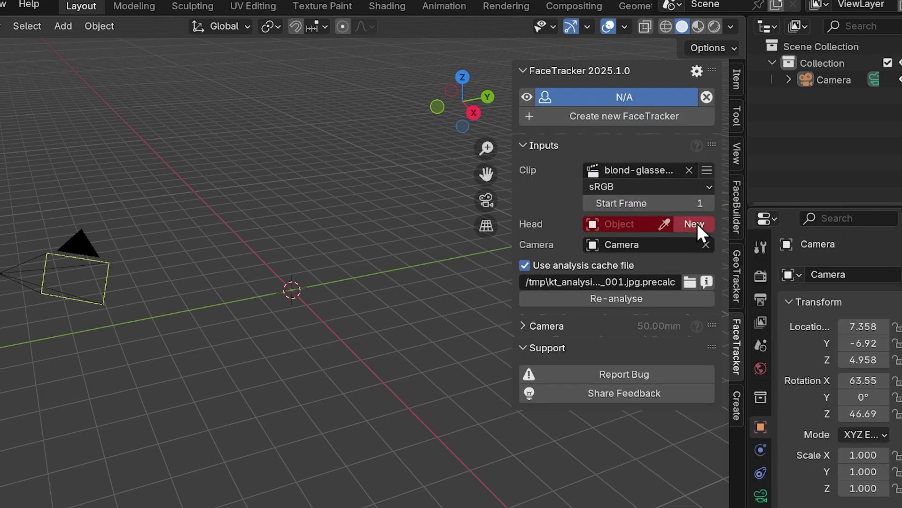
click(697, 224)
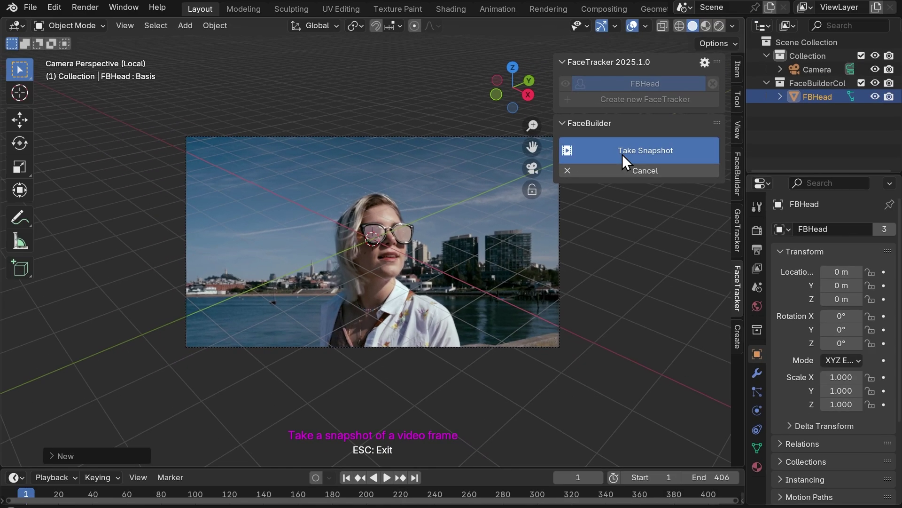
Step: Take a snapshot of frame 1 and remove the NeckLower and NeckUpper parts from the head model
click(701, 103)
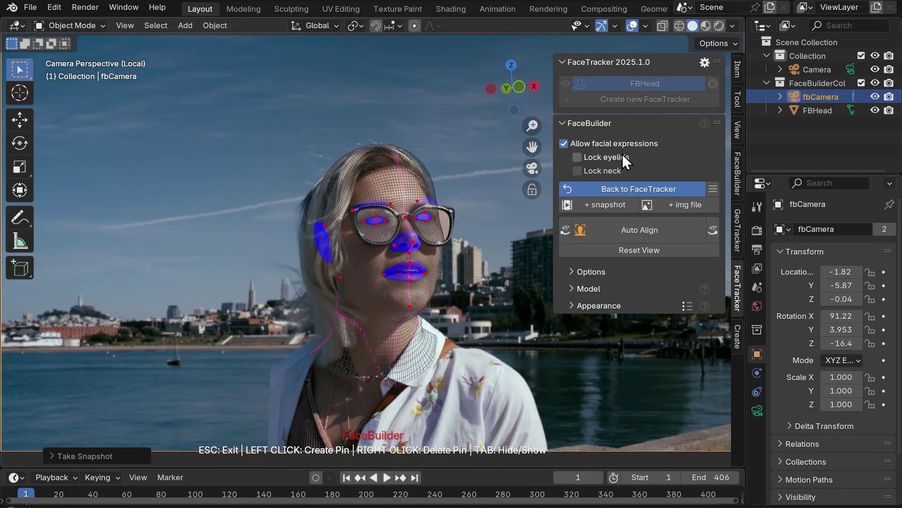
click(585, 288)
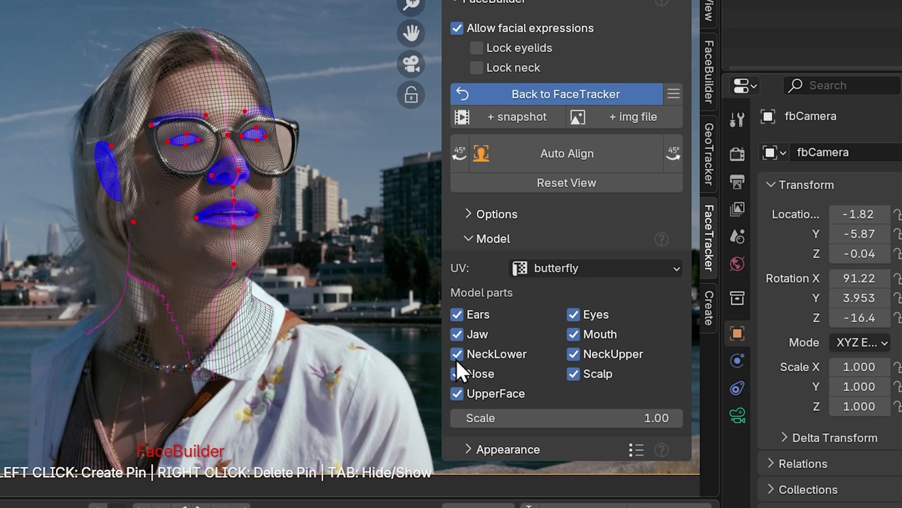
click(461, 357)
click(577, 357)
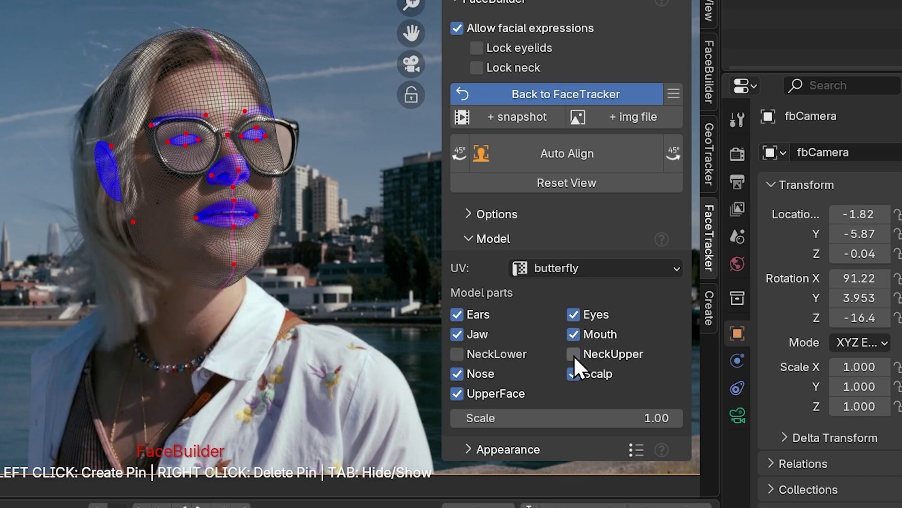
click(470, 239)
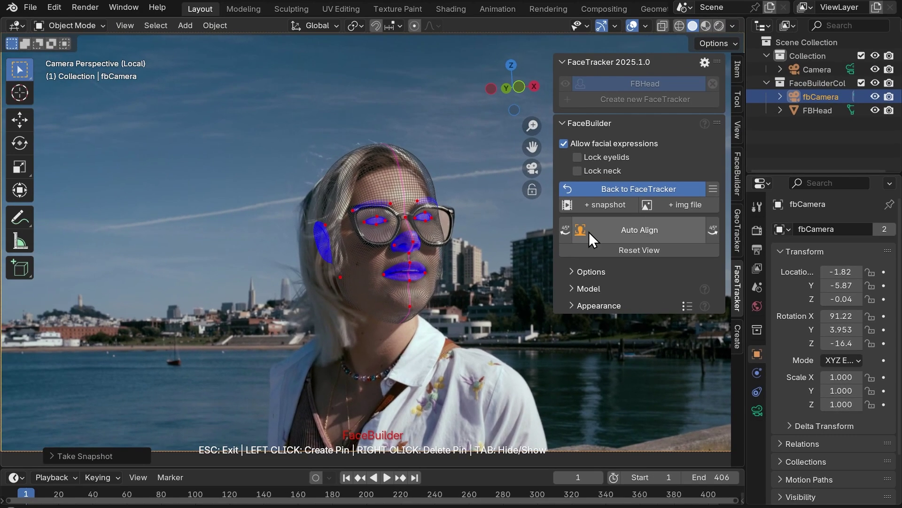
Step: Add a FaceBuilder snapshot of frame 124 and auto-align the head mesh to the face
click(592, 206)
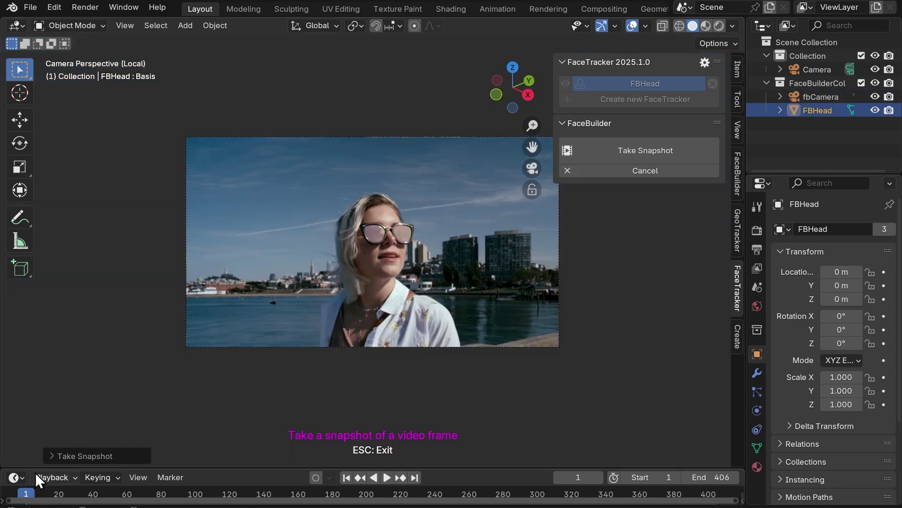
drag(33, 468, 32, 431)
drag(70, 460, 237, 459)
click(610, 145)
click(613, 241)
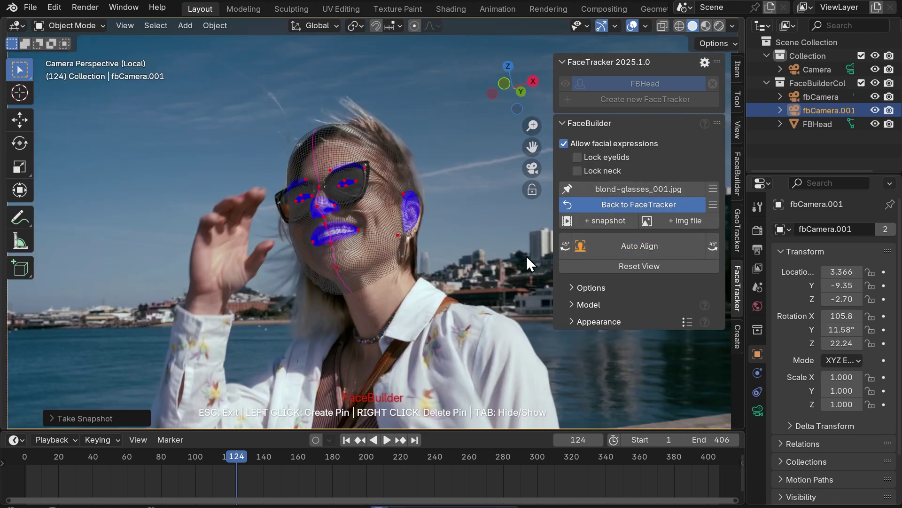
Step: Fit the mesh's ear to the frame 124 snapshot with pins, and delete the automatic jaw and chin pins
scroll(360, 229, up, 4)
drag(448, 148, 455, 168)
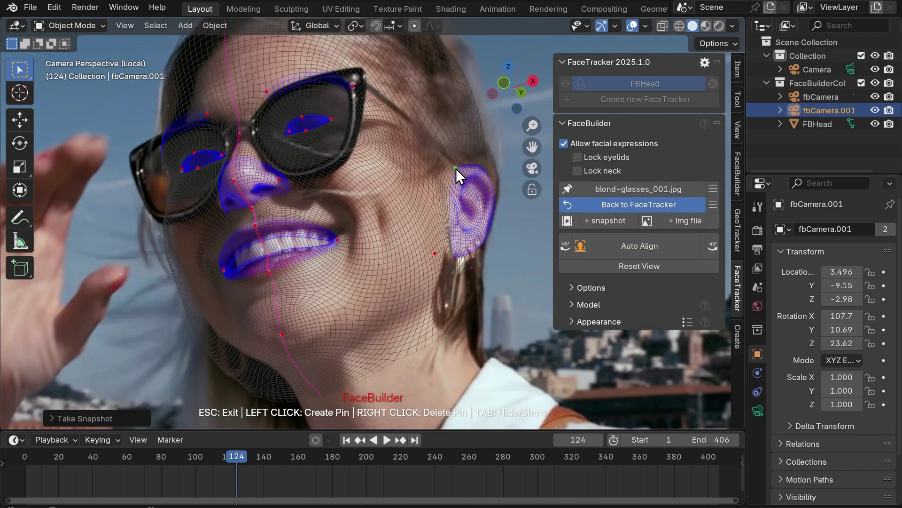
right_click(436, 254)
click(481, 239)
right_click(282, 334)
Step: Fit the mesh's mouth and far cheek and jaw outline to the frame 124 snapshot with pins
drag(337, 240, 331, 242)
click(283, 255)
click(259, 233)
click(224, 270)
drag(168, 241, 177, 242)
drag(244, 372, 260, 357)
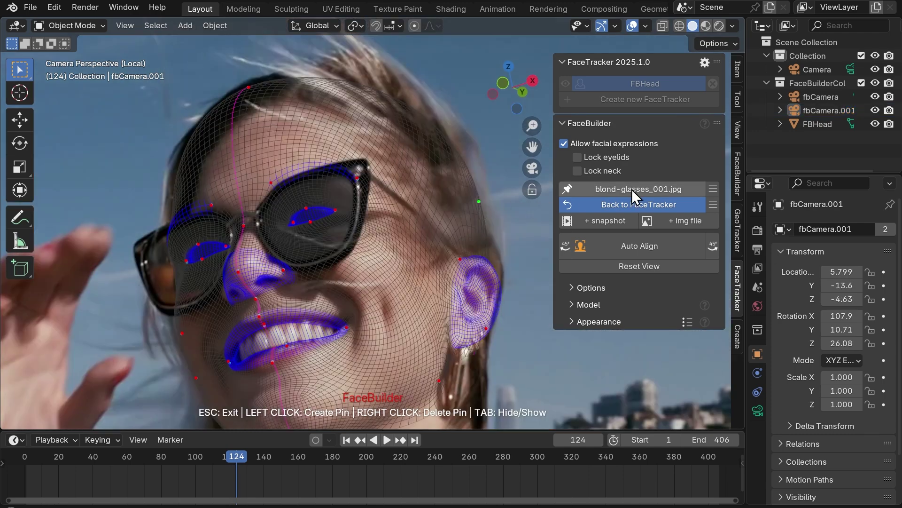
Step: Return to the blond-glasses_001.jpg snapshot and fit the cheek outline, lower lip, brow, forehead and hairline with pins
click(631, 189)
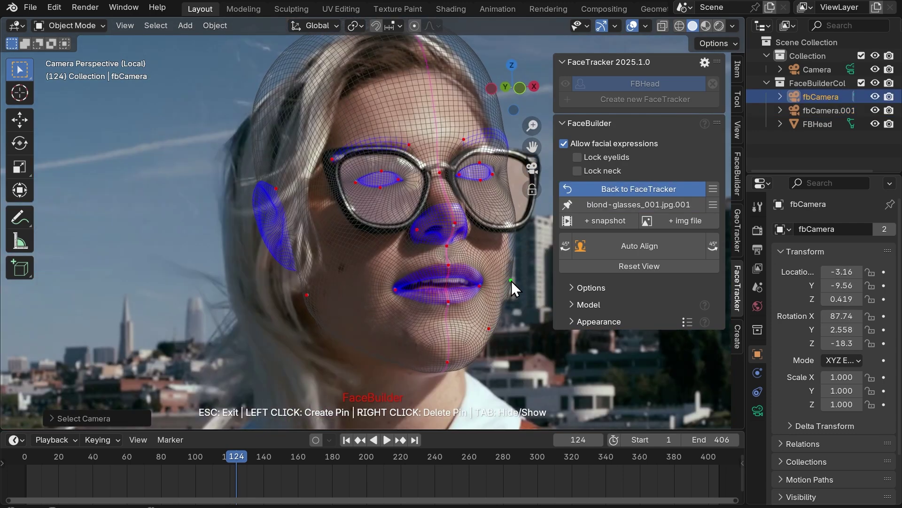
click(507, 281)
click(420, 289)
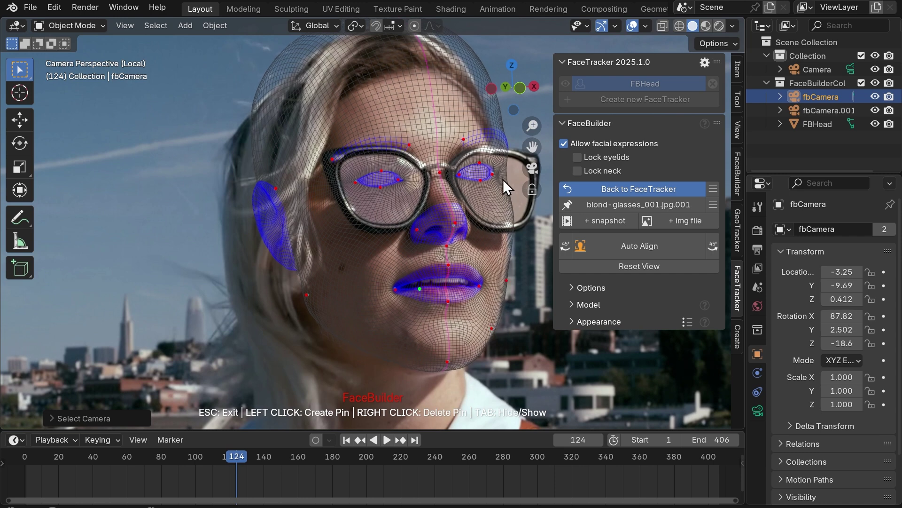
shift+middle_drag(432, 61, 420, 120)
drag(383, 80, 384, 88)
drag(489, 195, 483, 194)
click(460, 146)
drag(382, 88, 383, 104)
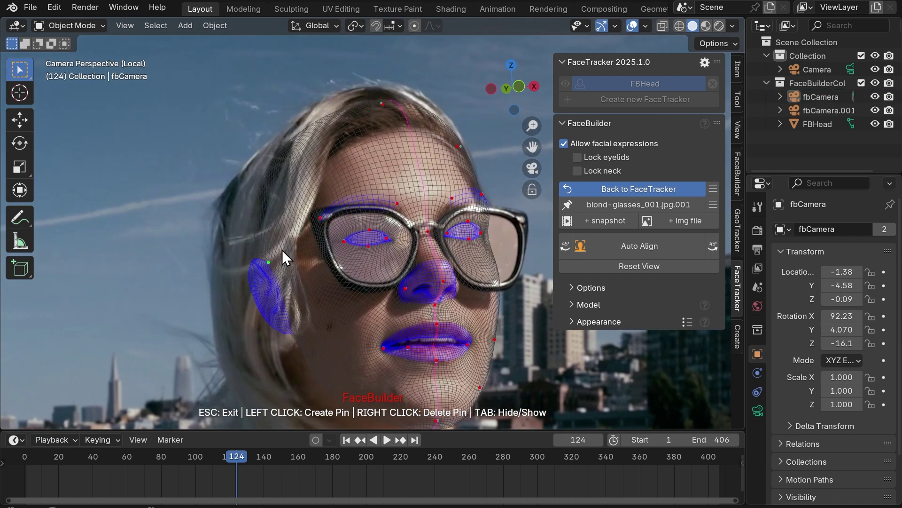
Step: Add a FaceBuilder snapshot of frame 262 and auto-align the head mesh to the profile view
click(591, 220)
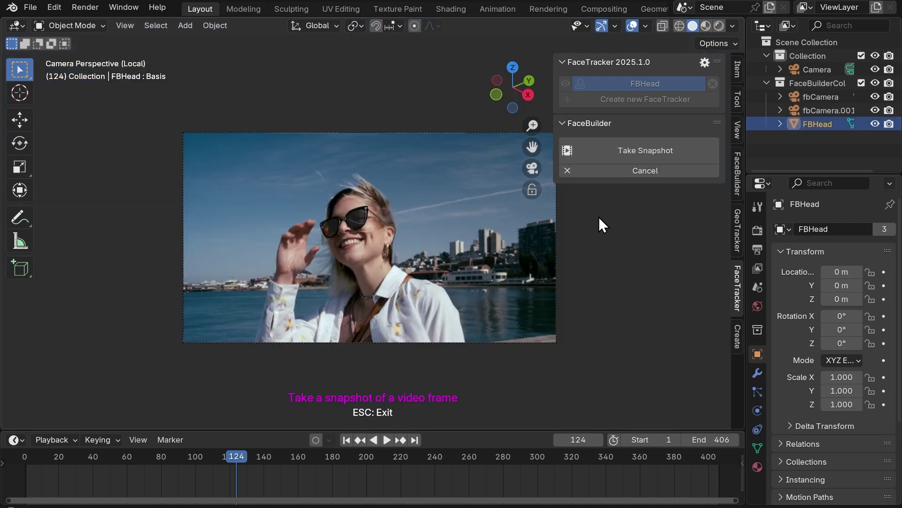
drag(236, 453, 473, 465)
click(619, 151)
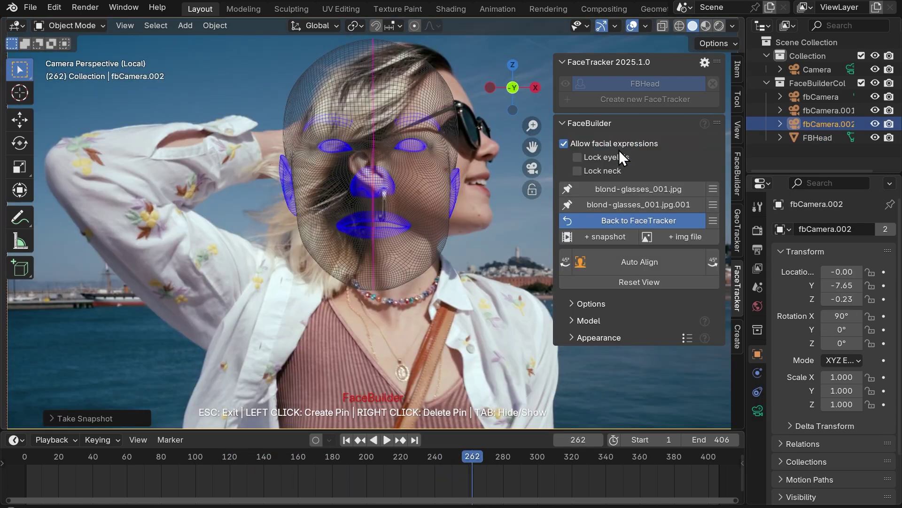
click(611, 256)
Step: Fit the mesh's chin and ear to the frame 262 profile with pins
scroll(534, 310, up, 4)
drag(541, 306, 546, 304)
drag(347, 168, 343, 187)
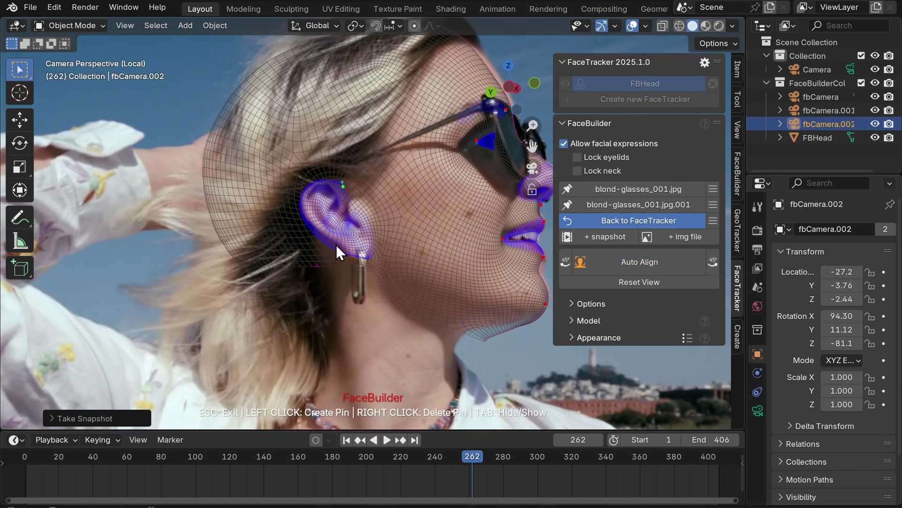
drag(337, 244, 363, 255)
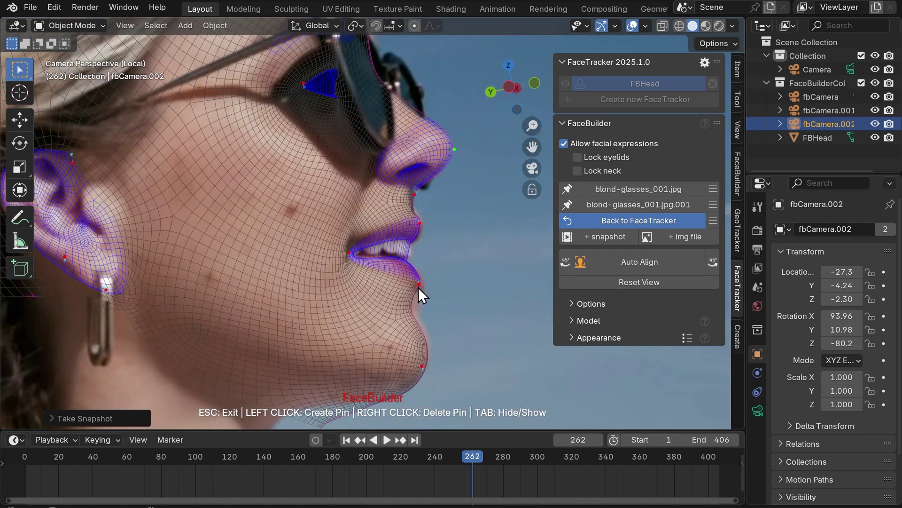
Step: Refine the lower lip, mouth corner, chin and underside of the jaw on the frame 262 profile with pins
drag(418, 287, 426, 289)
drag(349, 253, 347, 242)
drag(422, 366, 423, 361)
shift+middle_drag(385, 359, 373, 303)
drag(326, 363, 323, 354)
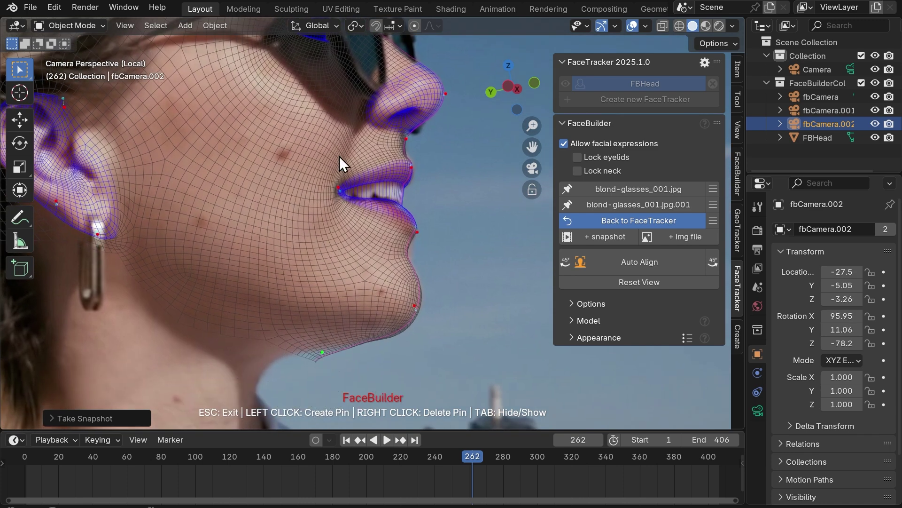
shift+middle_drag(339, 156, 320, 283)
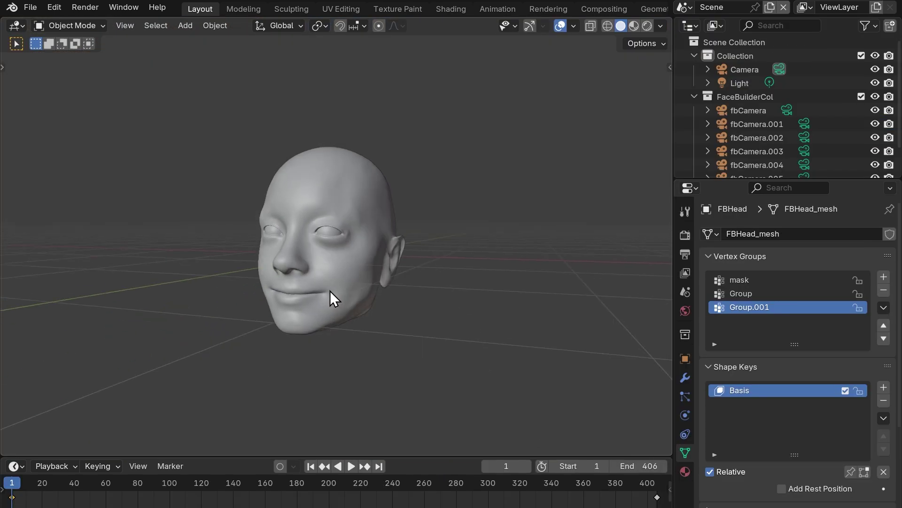
Step: Start FaceTracker's Pinmode on FBHead and auto-align the head to the face on frame 1
middle_drag(285, 292, 436, 297)
key(n)
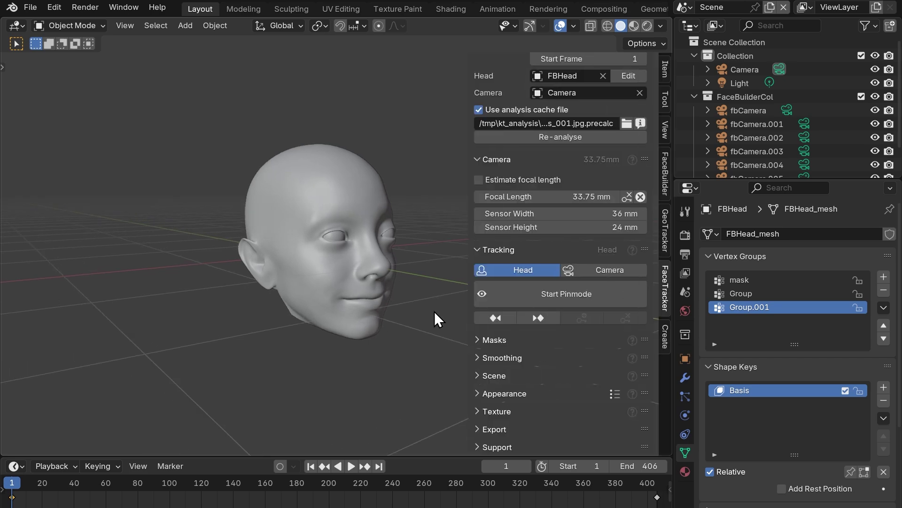
click(541, 293)
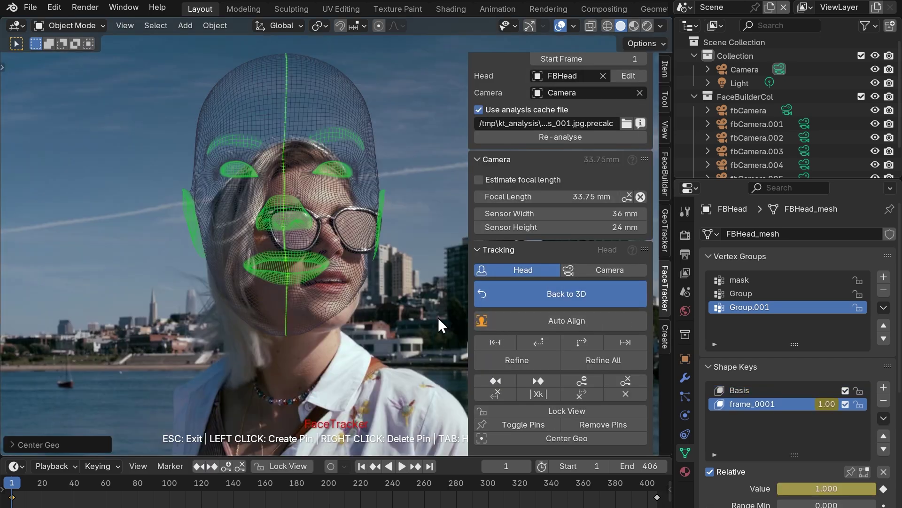
click(563, 316)
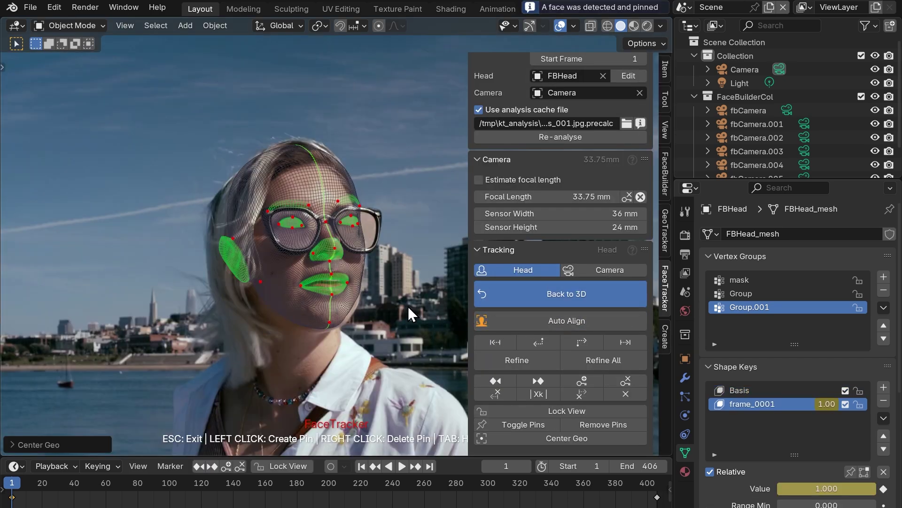
Step: Fit the tracked head's mouth corners, chin and jaw outline to frame 1 with pins
scroll(393, 300, up, 4)
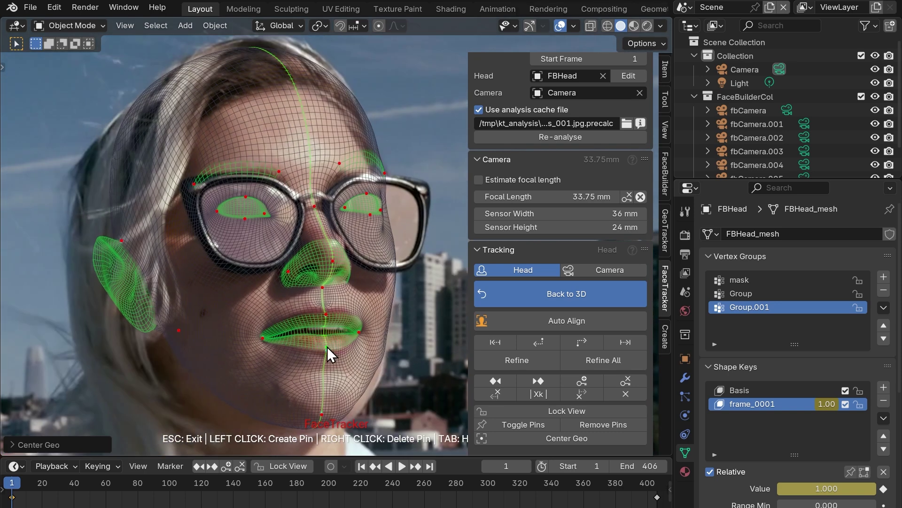
drag(361, 331, 362, 334)
drag(264, 338, 261, 336)
shift+middle_drag(345, 381, 346, 359)
drag(322, 393, 323, 396)
drag(369, 361, 375, 370)
Step: Pin the far cheek outline on frame 1 and fine-tune the far brow, ear, jaw and lip pins
click(391, 257)
click(376, 154)
drag(122, 218, 130, 218)
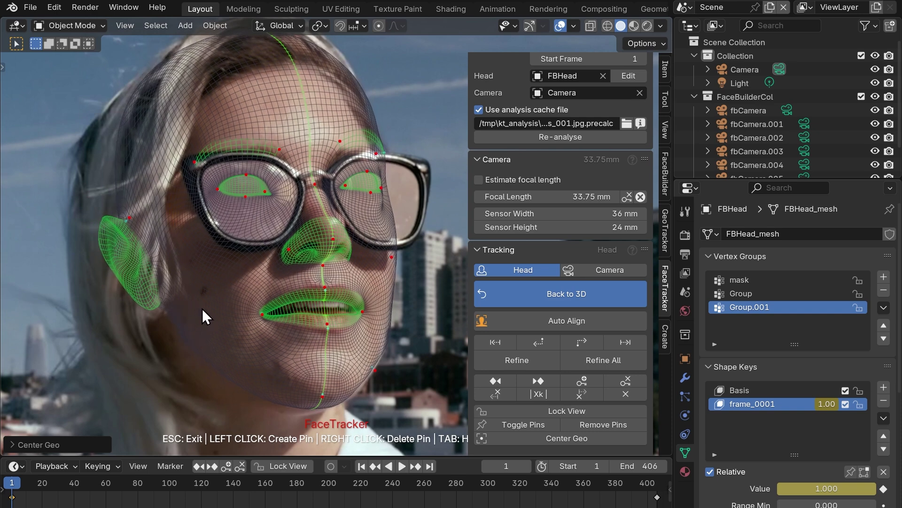
drag(373, 153, 369, 156)
drag(375, 370, 378, 371)
drag(324, 287, 324, 285)
drag(327, 324, 326, 323)
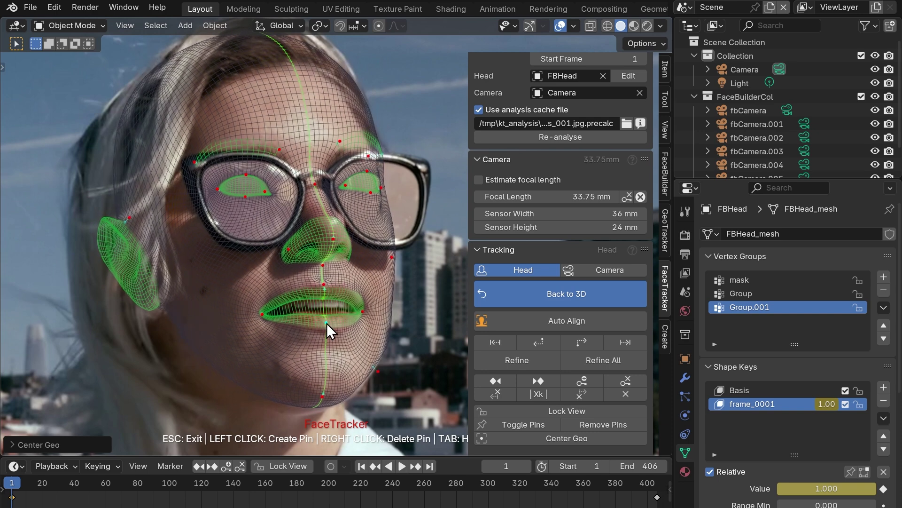
Step: Track the head forward from frame 1 and stop the tracking at frame 41
click(582, 342)
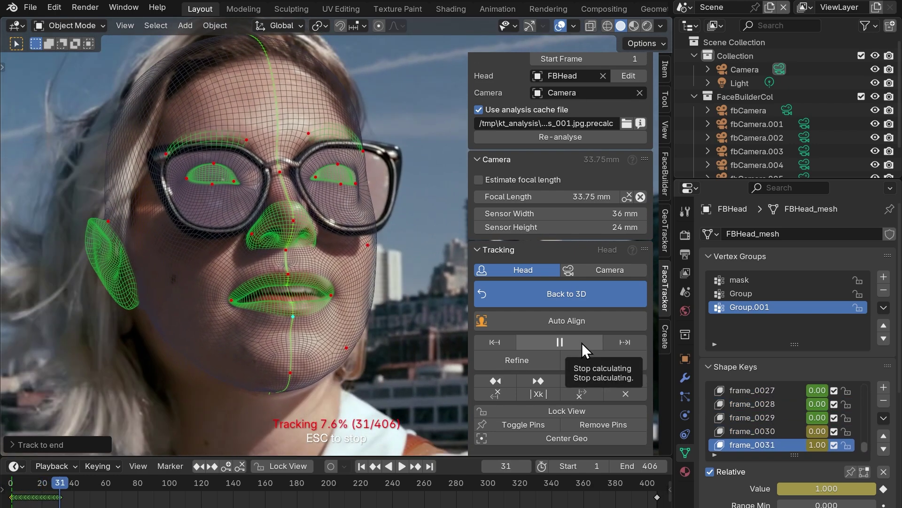
click(582, 343)
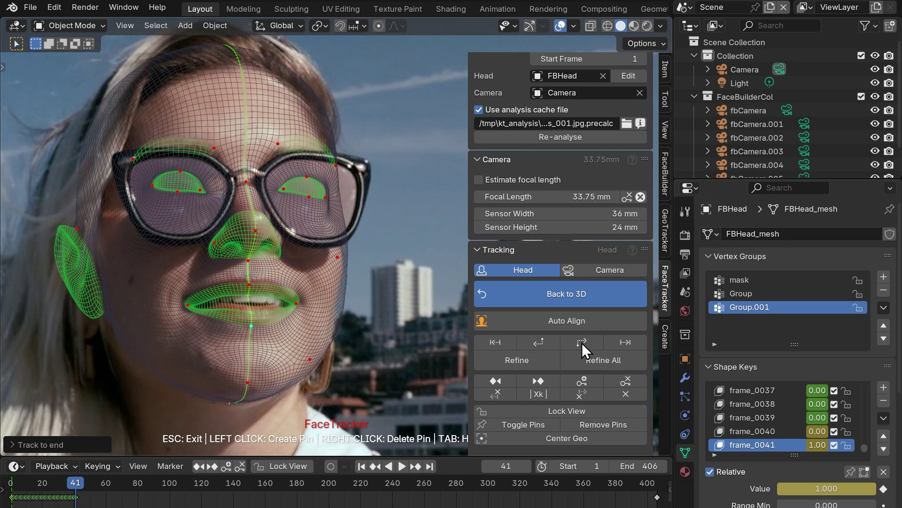
Step: Split off a second viewport and select FBHead's upper forehead, temple and ear vertices there in Edit Mode
drag(667, 21, 396, 197)
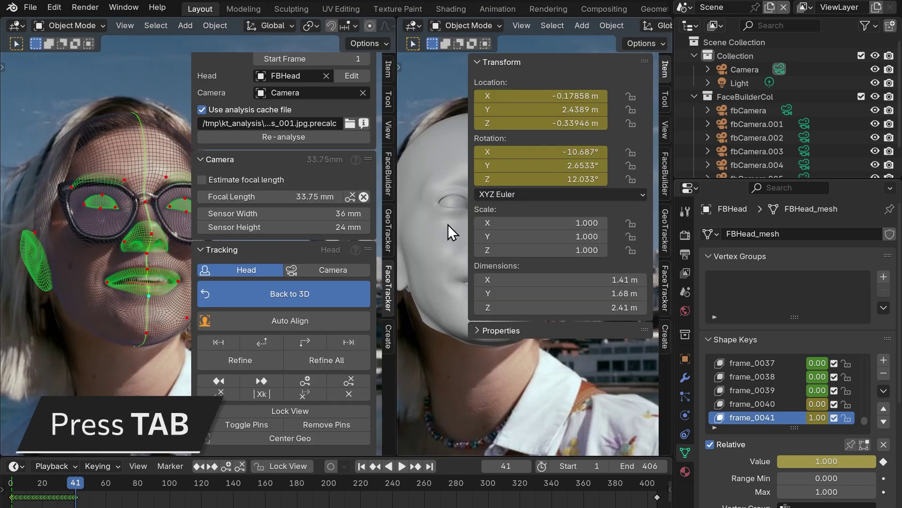
key(n)
key(Tab)
mouse_move(483, 159)
mouse_down()
mouse_move(451, 131)
mouse_move(413, 155)
mouse_move(531, 136)
mouse_move(406, 180)
mouse_up()
shift+middle_drag(411, 183, 480, 179)
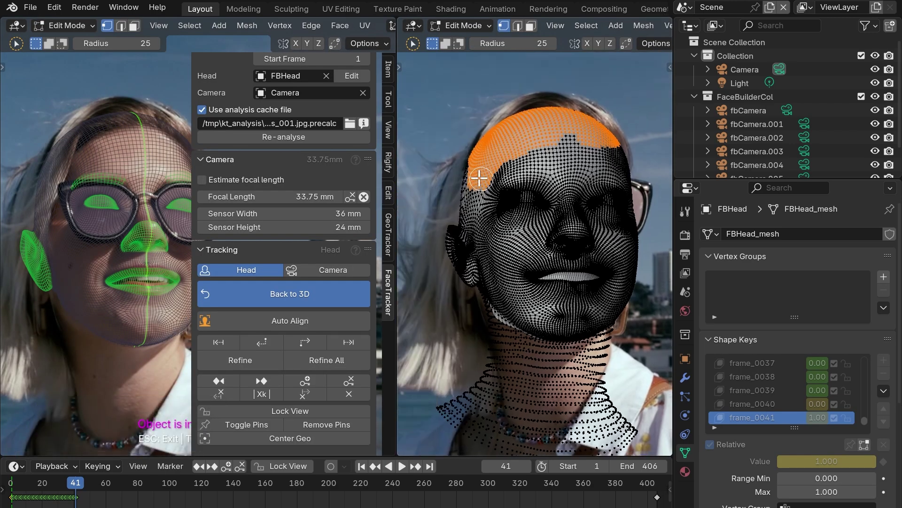
mouse_move(478, 178)
mouse_down()
mouse_move(460, 260)
mouse_move(471, 171)
mouse_move(472, 285)
mouse_up()
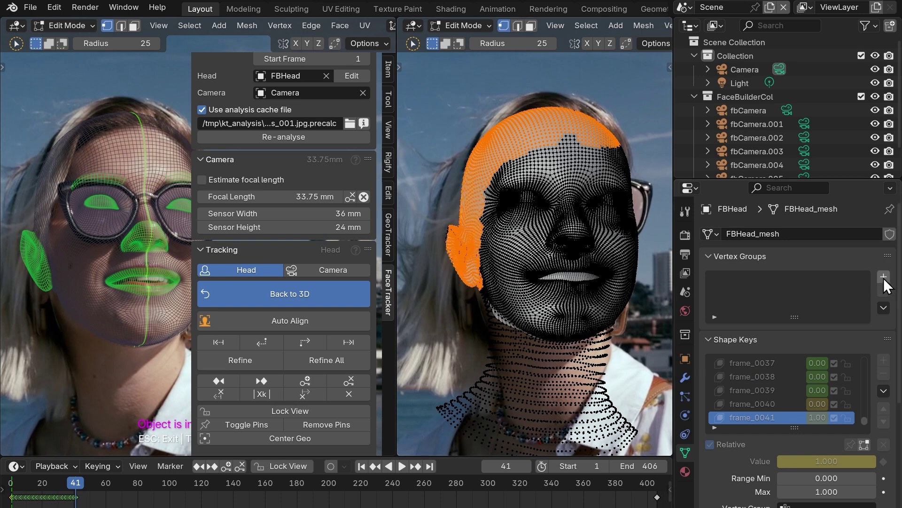
Step: Create a vertex group for the selected vertices, name it mask, and return to Object Mode
click(883, 276)
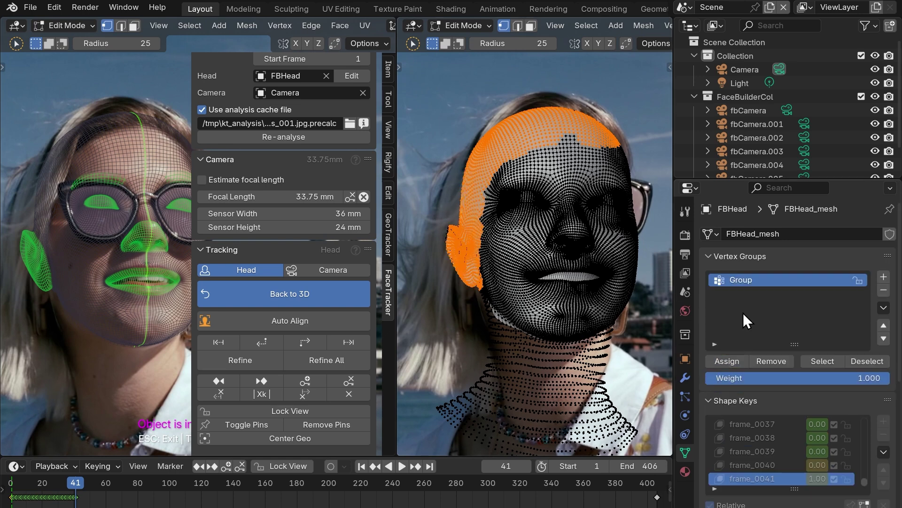
double_click(750, 280)
text(mas)
key(Tab)
scroll(289, 371, down, 5)
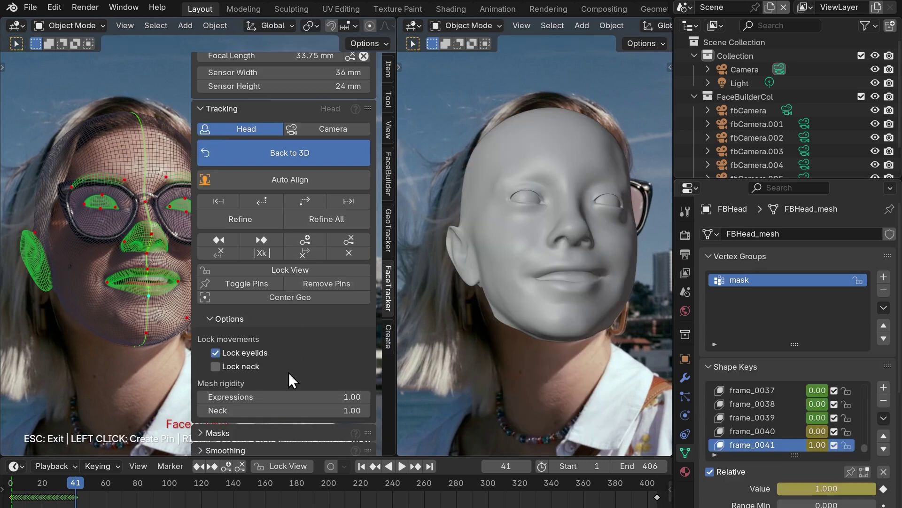
Step: Assign the vertex group mask as FaceTracker's surface mask
scroll(288, 360, down, 3)
click(257, 350)
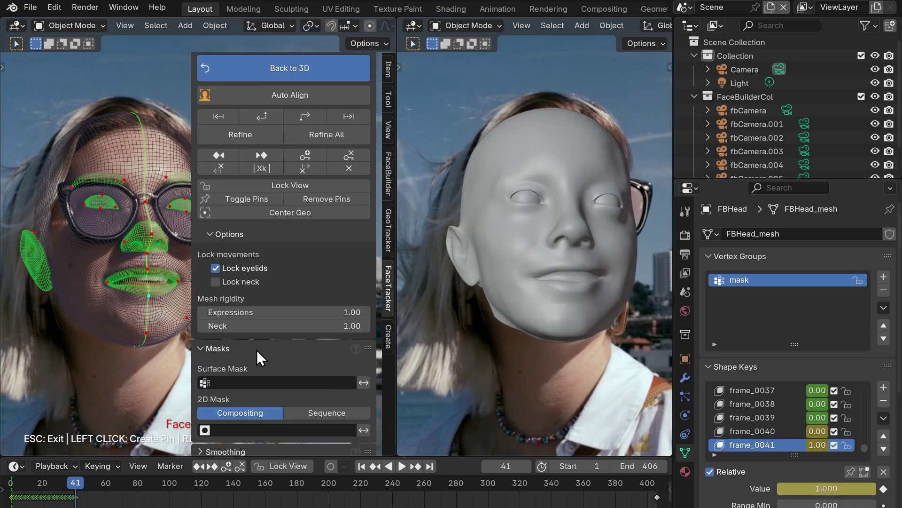
click(243, 383)
click(218, 237)
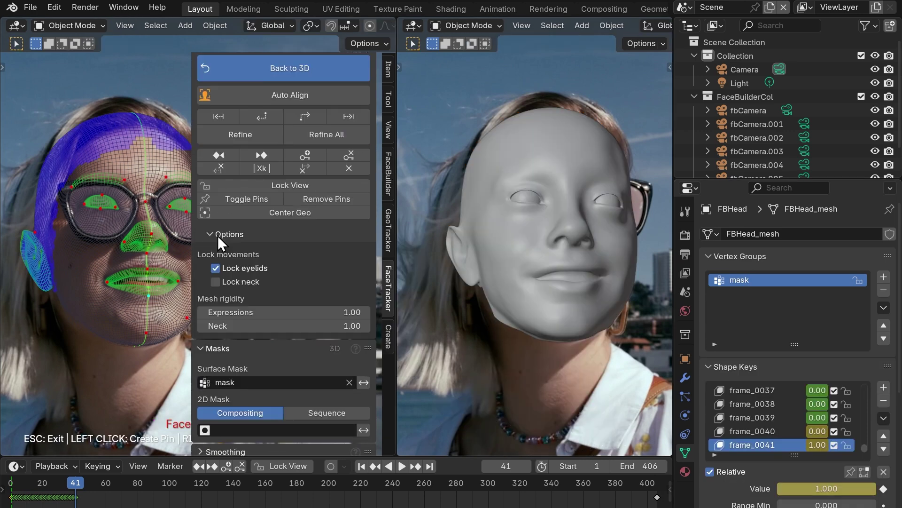
Step: Widen the tracking viewport, track the head forward from frame 41, and stop the tracking at frame 66
drag(397, 389, 544, 381)
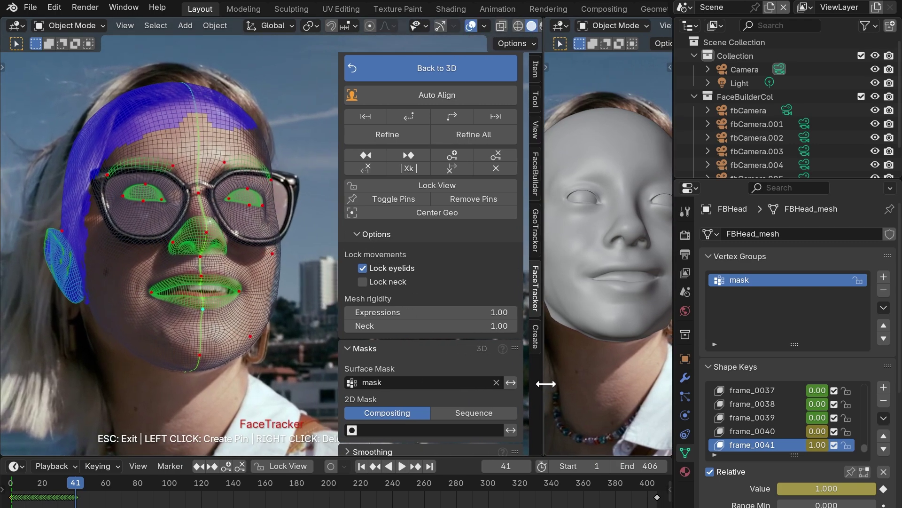
click(453, 115)
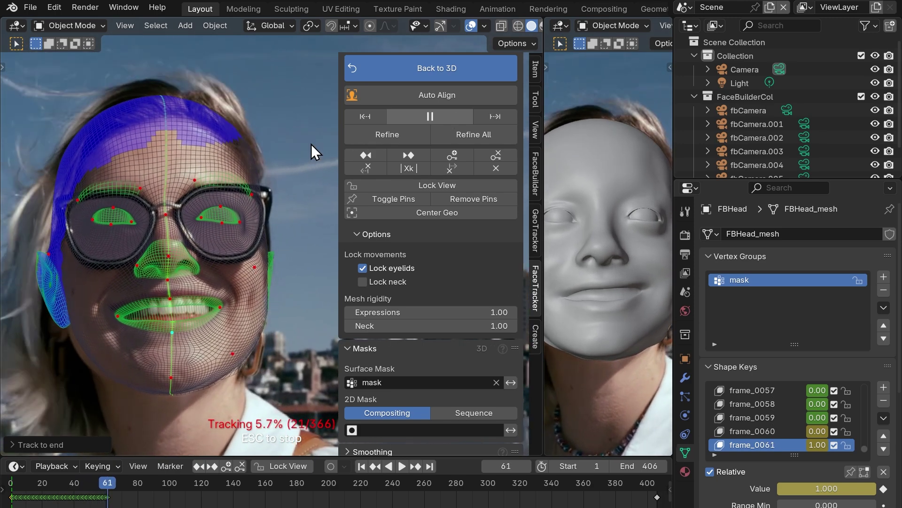
key(Escape)
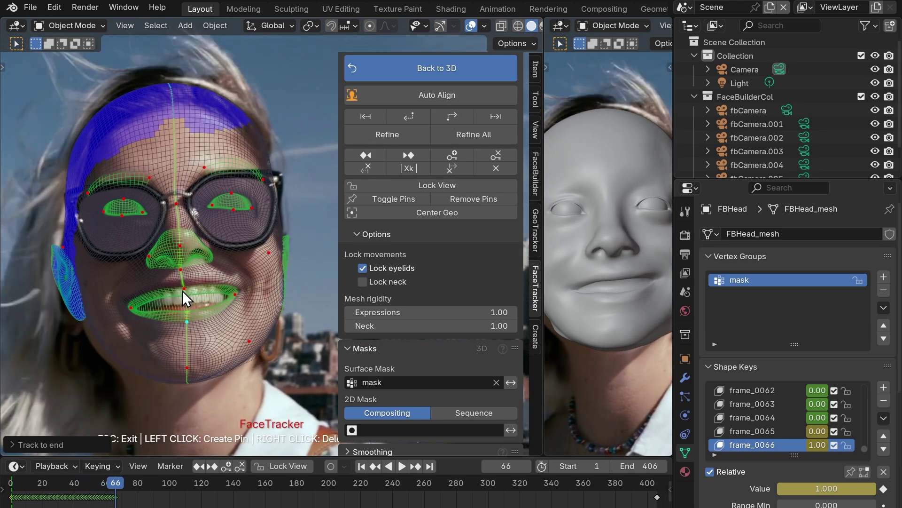
Step: Correct the upper lip, lower lip, mouth corner and ear lobe pins on frame 66, and resume tracking forward
drag(182, 290, 181, 281)
drag(130, 308, 123, 307)
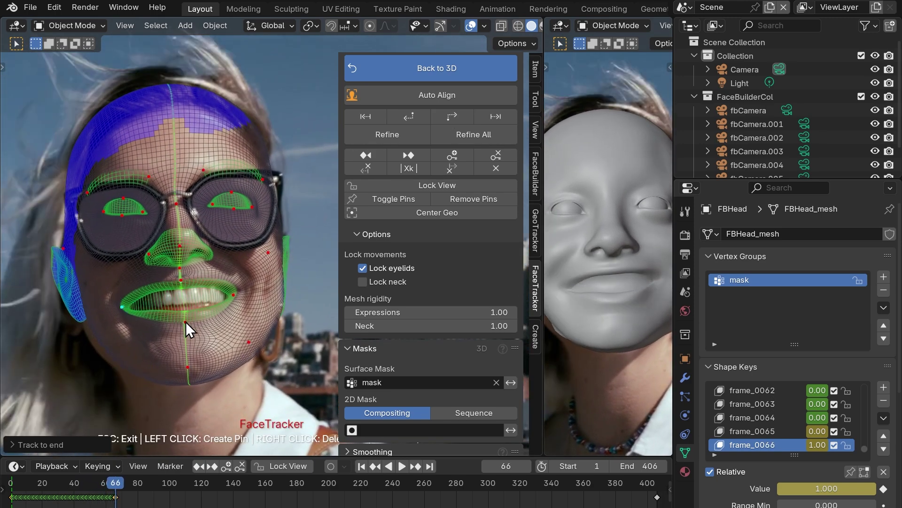
drag(185, 322, 187, 317)
drag(236, 293, 240, 295)
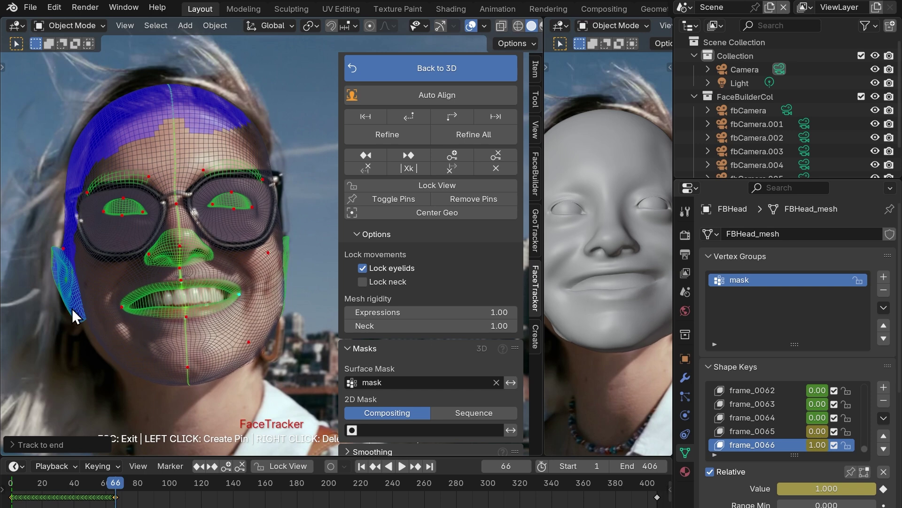
drag(78, 320, 69, 325)
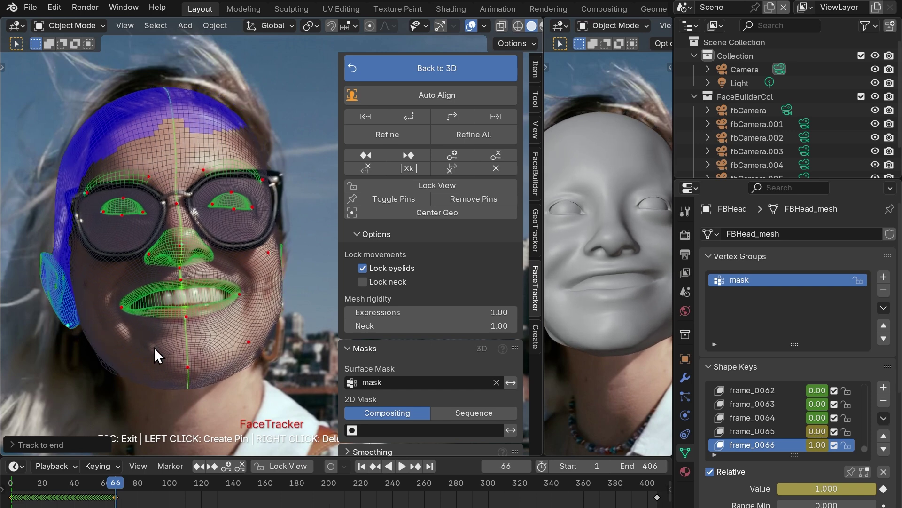
click(454, 115)
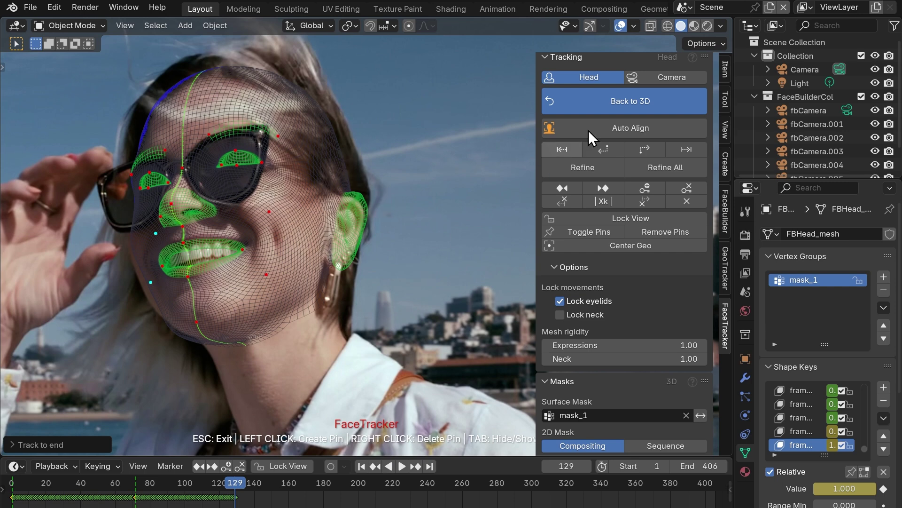
Step: Split off a second viewport on frame 129 and put FBHead's upper forehead, temple and ear vertices into a new vertex group named mask_2
drag(729, 17, 369, 34)
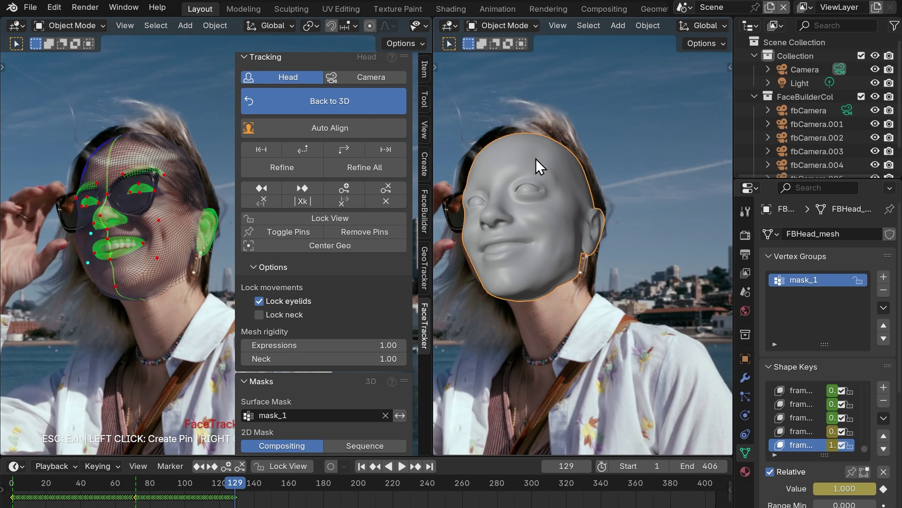
key(Tab)
mouse_move(512, 150)
mouse_down()
mouse_move(498, 152)
mouse_move(561, 148)
mouse_move(502, 161)
mouse_move(582, 188)
mouse_move(594, 242)
mouse_move(573, 177)
mouse_up()
click(884, 277)
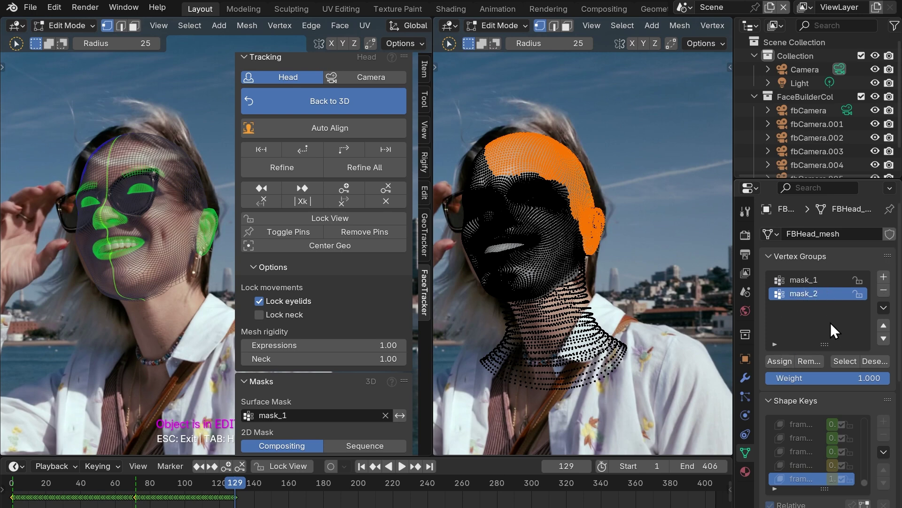
key(Tab)
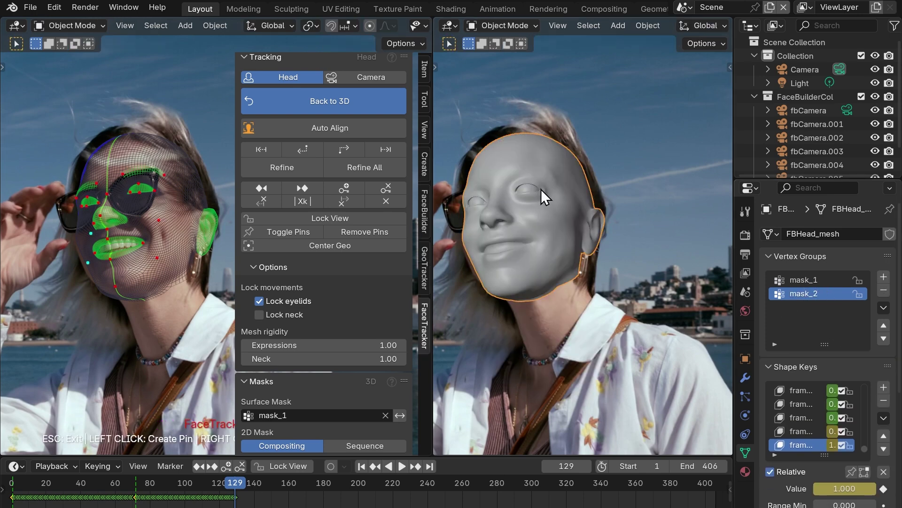
Step: Switch the surface mask to mask_2 and widen the tracking viewport again
click(307, 417)
click(264, 283)
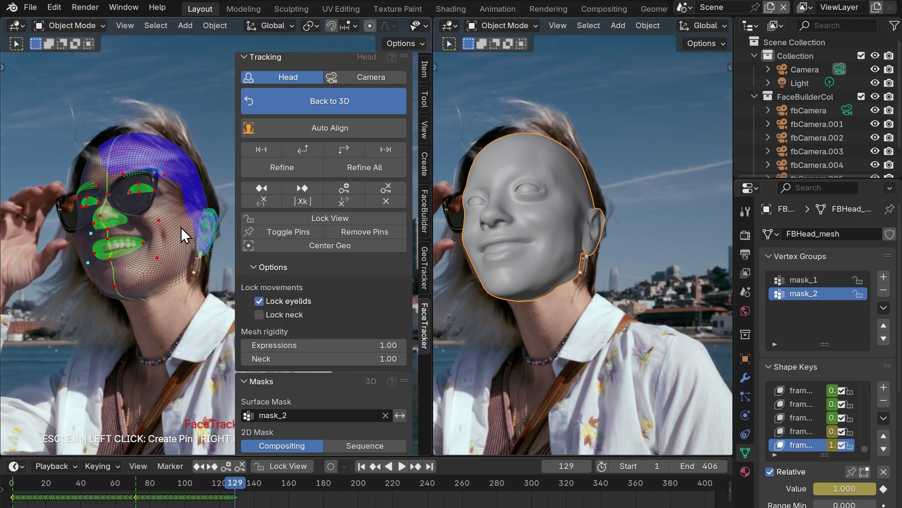
drag(432, 387, 651, 387)
Step: Fine-tune the face pins around the mouth, cheek, ear and chin on frame 129, and track the head forward to frame 184
scroll(319, 247, up, 5)
drag(311, 188, 308, 194)
shift+middle_drag(167, 253, 327, 249)
drag(251, 240, 251, 236)
drag(327, 249, 336, 244)
shift+middle_drag(300, 229, 271, 252)
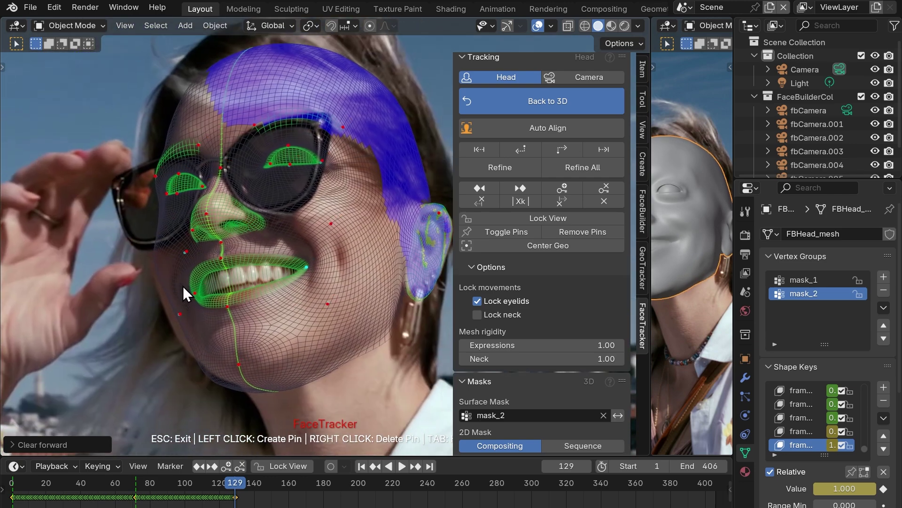
drag(180, 313, 165, 314)
drag(239, 365, 249, 353)
click(563, 150)
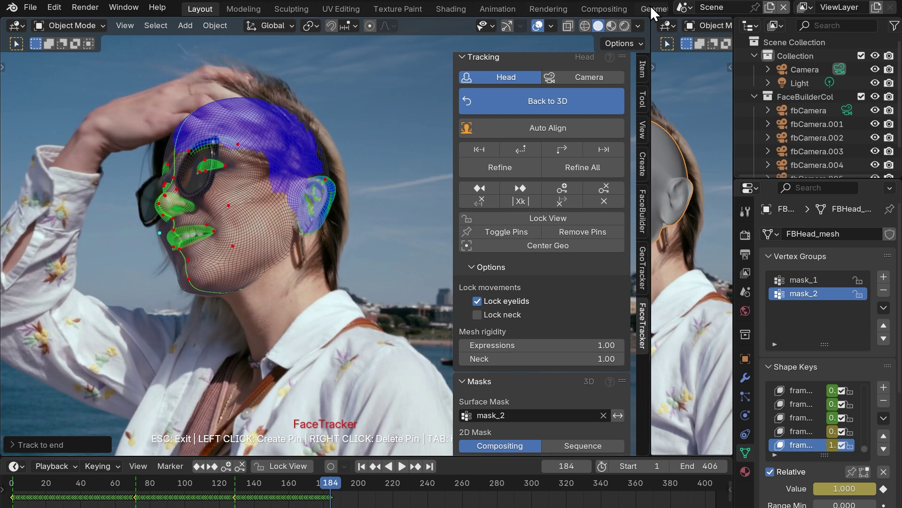
Step: Open the Masking workspace and load the blond-glasses_001.jpg clip, fitted to the view
scroll(651, 7, down, 4)
click(619, 9)
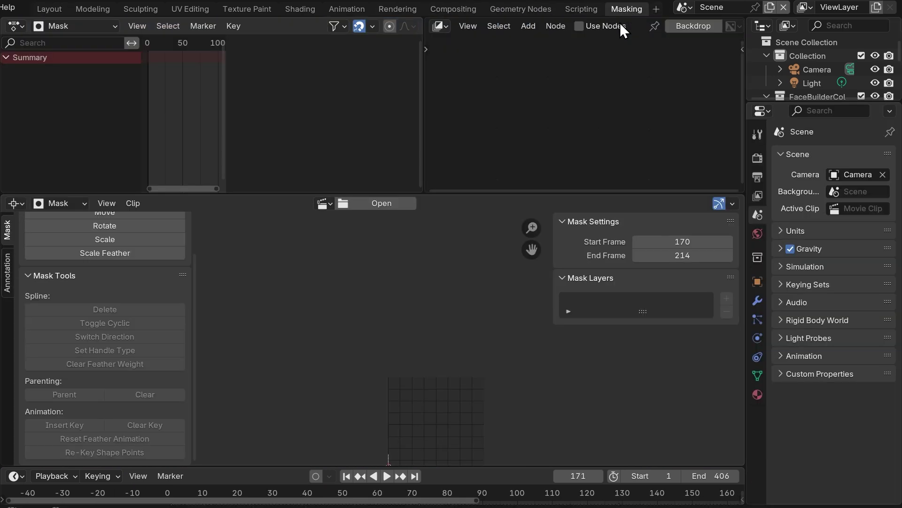
click(322, 204)
click(350, 226)
key(Home)
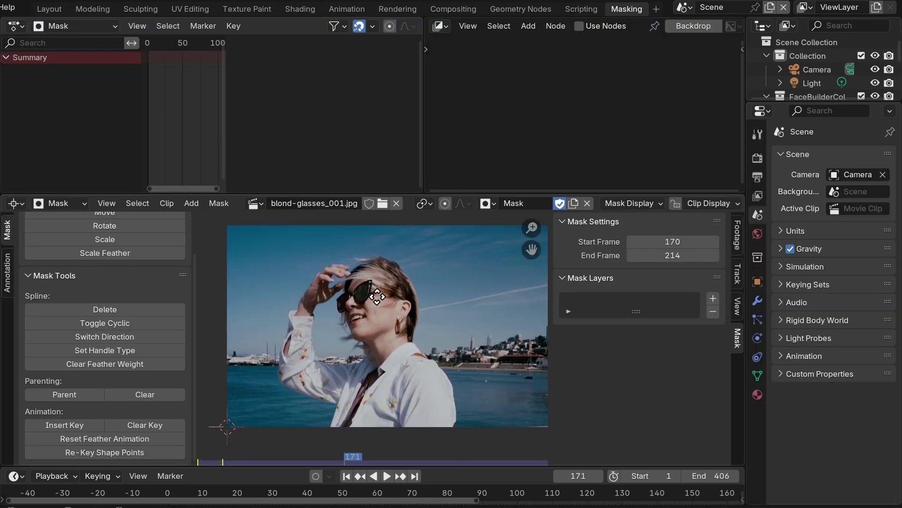
Step: Add a circle mask on frame 171, move it over the raised hand, and shape its points around the fingers
click(204, 219)
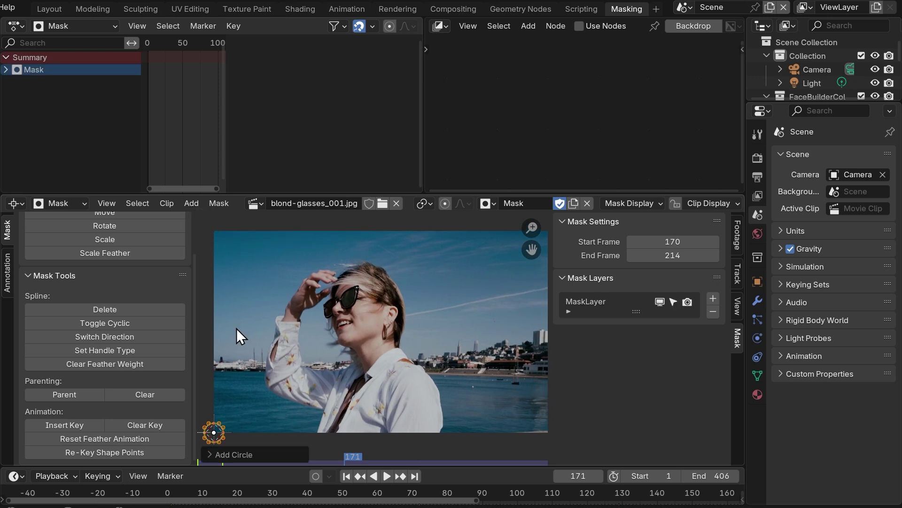
key(a)
key(g)
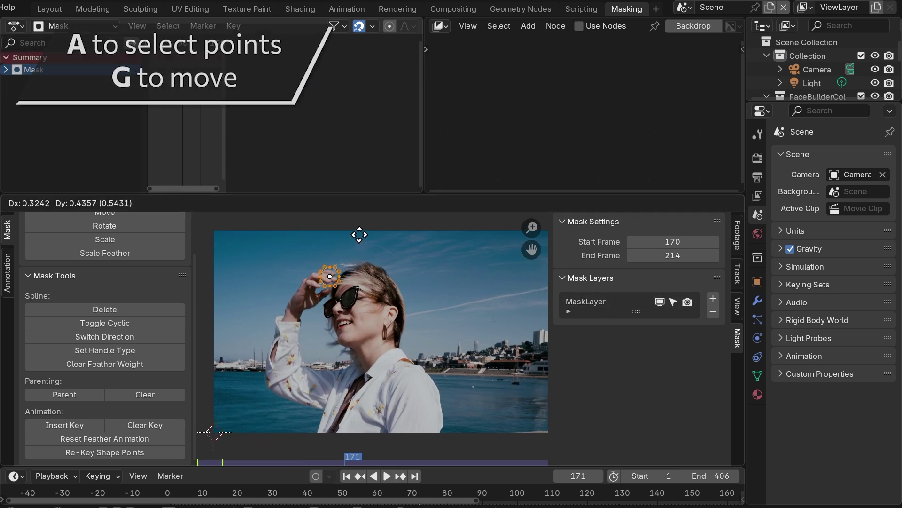
click(340, 284)
scroll(329, 291, up, 4)
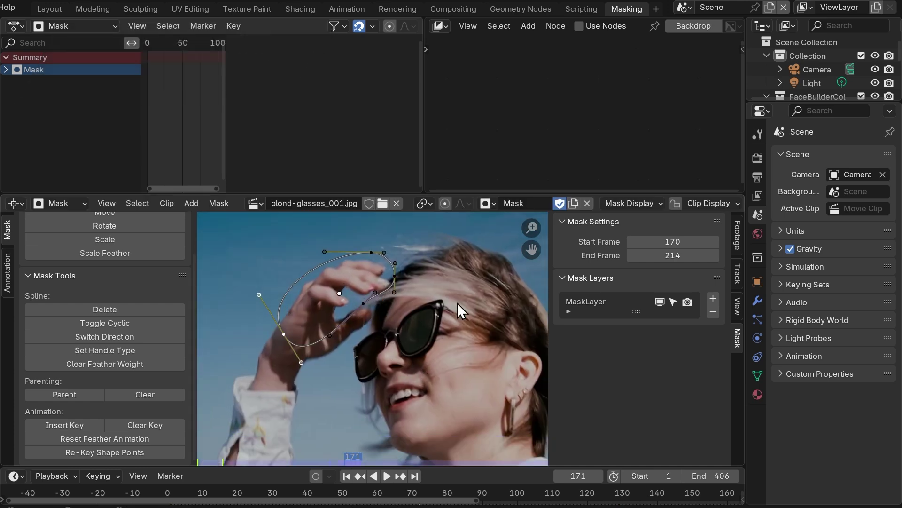
click(596, 301)
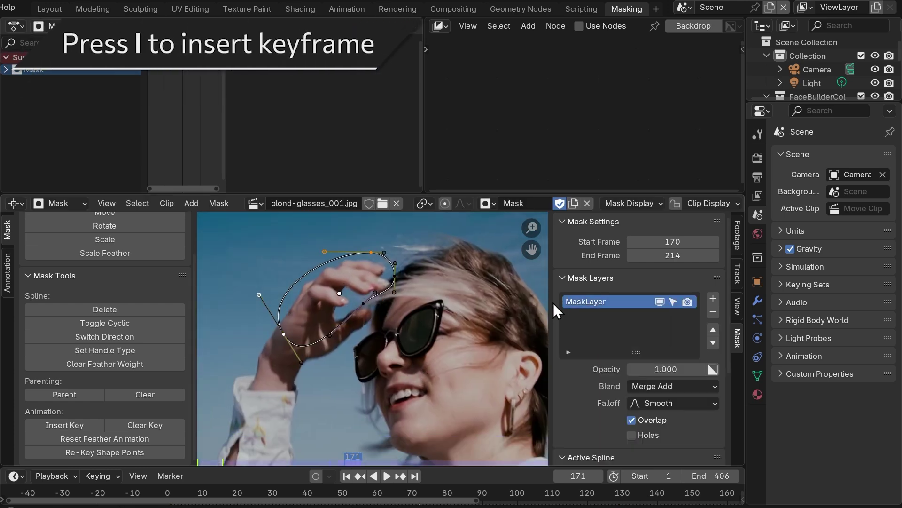
Step: Keyframe the mask shape on frame 171, advance to frame 177, and move the mask back over the hand
click(76, 425)
key(Right)
key(Right)
key(Right)
key(Right)
key(Right)
key(Right)
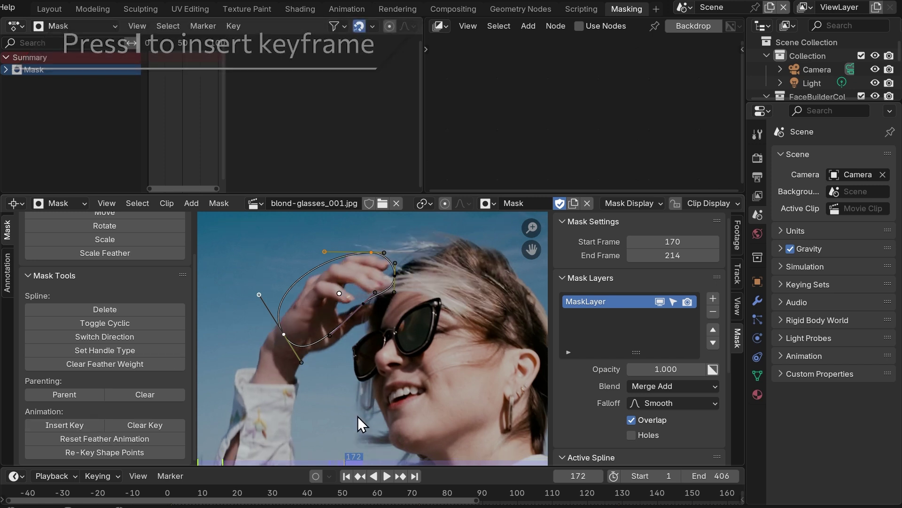
key(g)
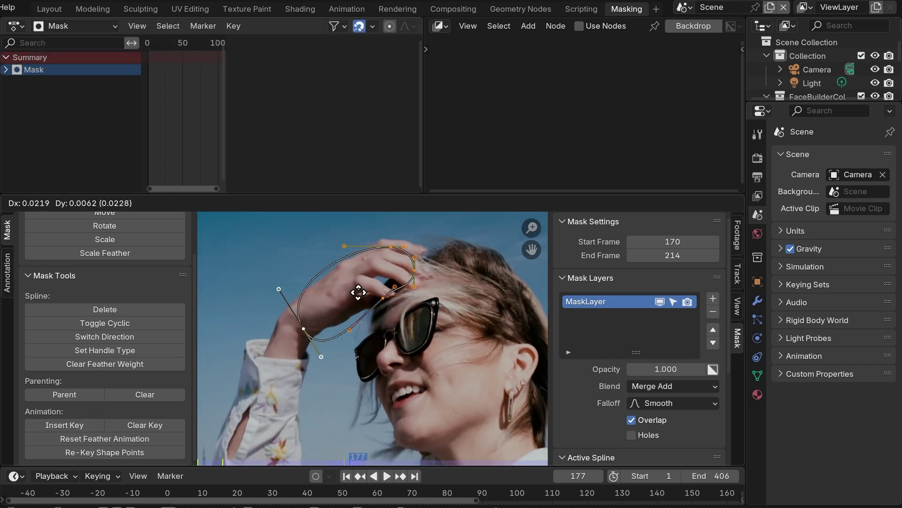
click(380, 282)
drag(409, 285, 407, 293)
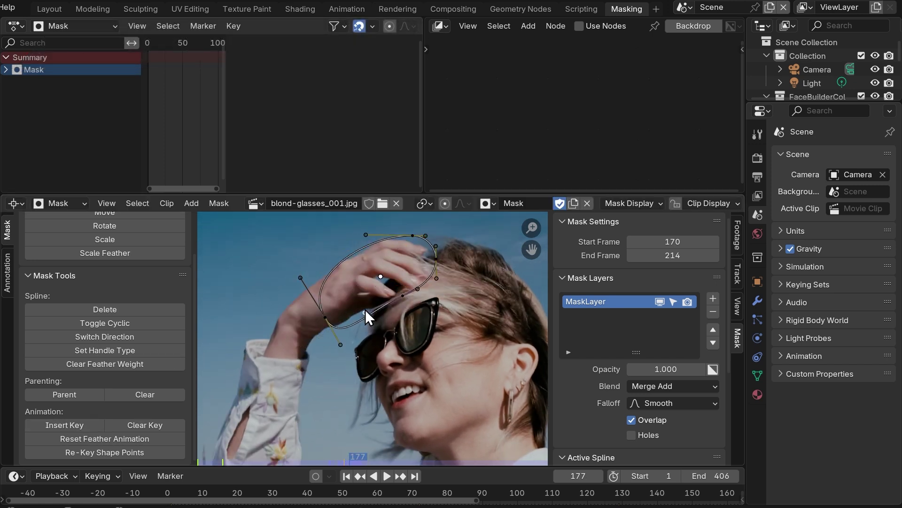
Step: Advance past frame 177 and adjust the mask's individual points to follow the hand's outline
key(Right)
key(Right)
key(Right)
key(Right)
key(Right)
key(Right)
drag(436, 259, 486, 285)
drag(325, 317, 327, 332)
drag(403, 295, 405, 315)
drag(412, 236, 416, 253)
Step: Advance the clip further, move the whole mask onto the hand, and reshape three of its edges
key(Right)
key(Right)
key(Right)
key(Right)
key(Right)
key(Right)
key(Right)
key(a)
key(g)
click(467, 319)
drag(354, 355, 336, 336)
drag(513, 309, 519, 333)
drag(449, 275, 456, 274)
Step: Continue through the clip, shifting the whole mask with the hand and raising its lower edge points
key(Right)
key(Right)
key(Right)
key(Right)
key(Right)
key(Right)
key(a)
key(g)
click(463, 310)
drag(350, 358, 350, 341)
key(Right)
key(Right)
key(Right)
key(Right)
key(Right)
drag(446, 360, 448, 336)
Step: Animate the mask up to frame 213, repositioning it above the head and refining its lower and side points
key(Right)
key(Right)
key(Right)
key(Right)
key(Right)
key(Right)
key(Right)
key(Right)
key(Right)
key(Right)
key(Right)
key(Right)
key(g)
click(467, 335)
key(a)
key(g)
click(472, 306)
drag(382, 458, 375, 459)
drag(449, 314, 450, 337)
drag(535, 340, 534, 376)
key(Right)
key(Right)
key(Right)
key(Right)
key(Right)
key(Right)
key(Right)
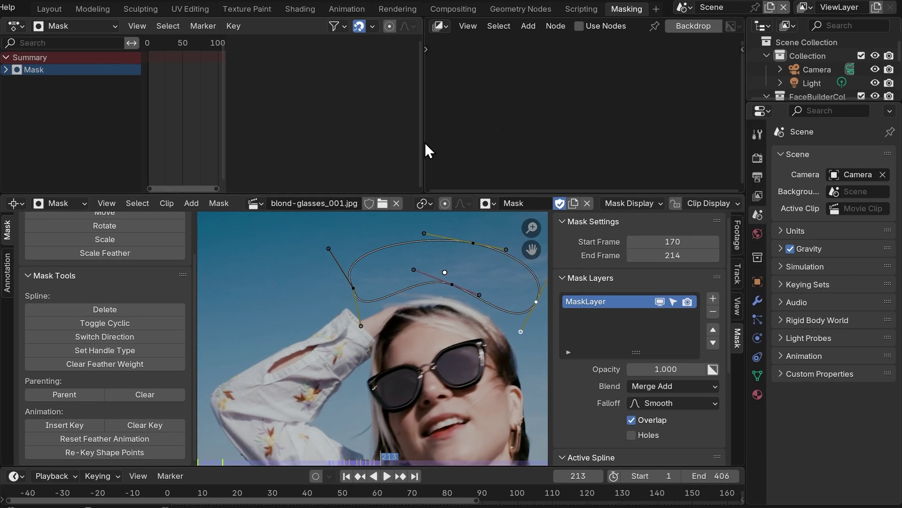
Step: Return to the Layout workspace and assign Mask as FaceTracker's compositing 2D mask
click(56, 10)
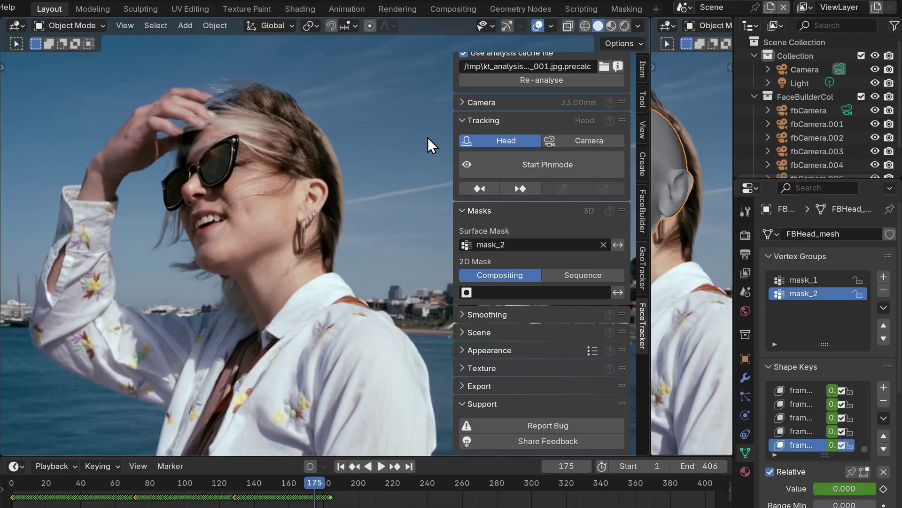
click(527, 167)
scroll(504, 377, down, 6)
click(489, 326)
click(470, 348)
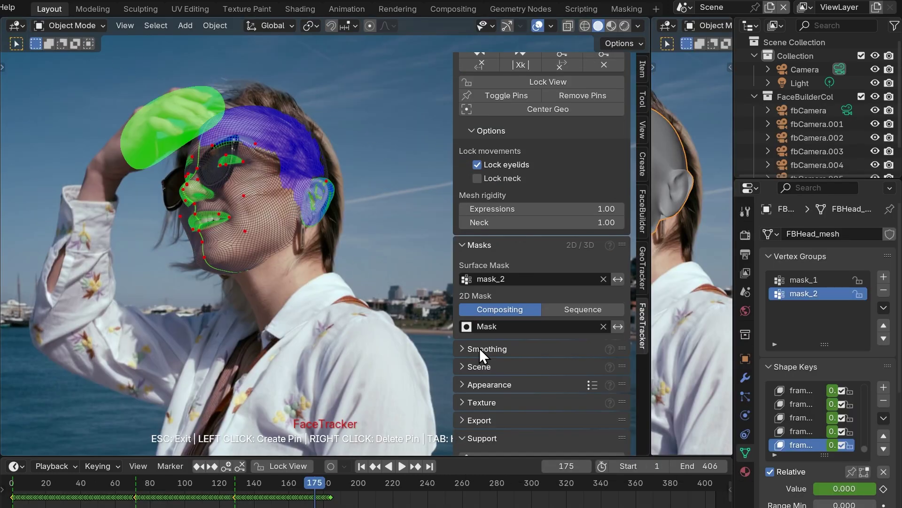
Step: Go to frame 172 and correct the ear, mouth and chin pins
click(309, 484)
click(323, 177)
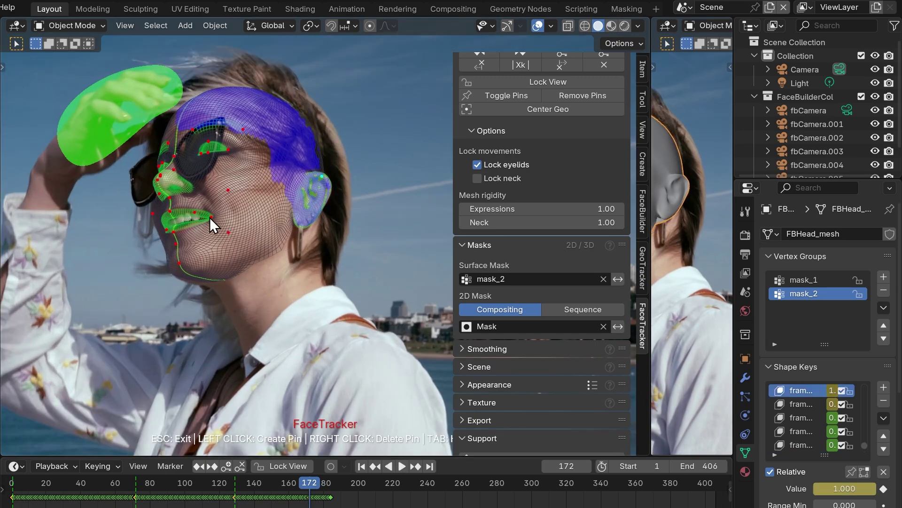
drag(210, 216, 180, 184)
drag(180, 265, 182, 268)
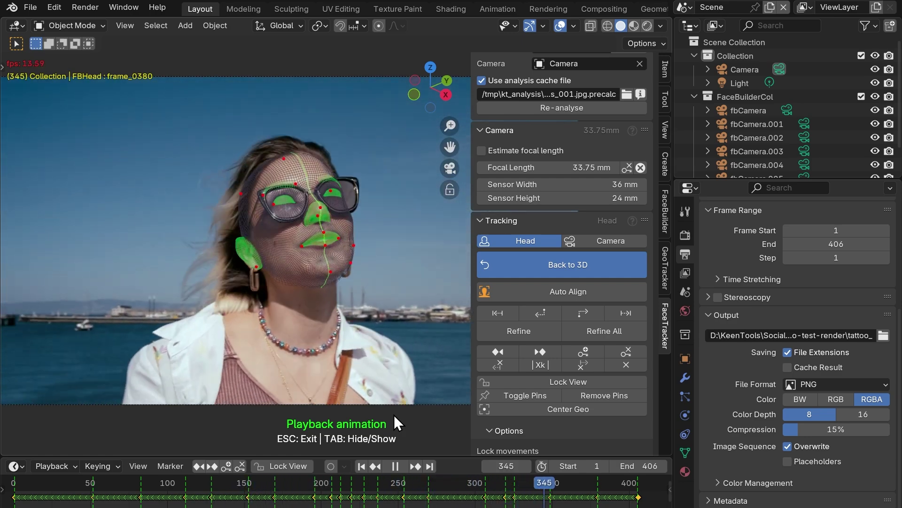
Step: Stop the tracking playback and open the Shading workspace on FBHead's material nodes
key(Escape)
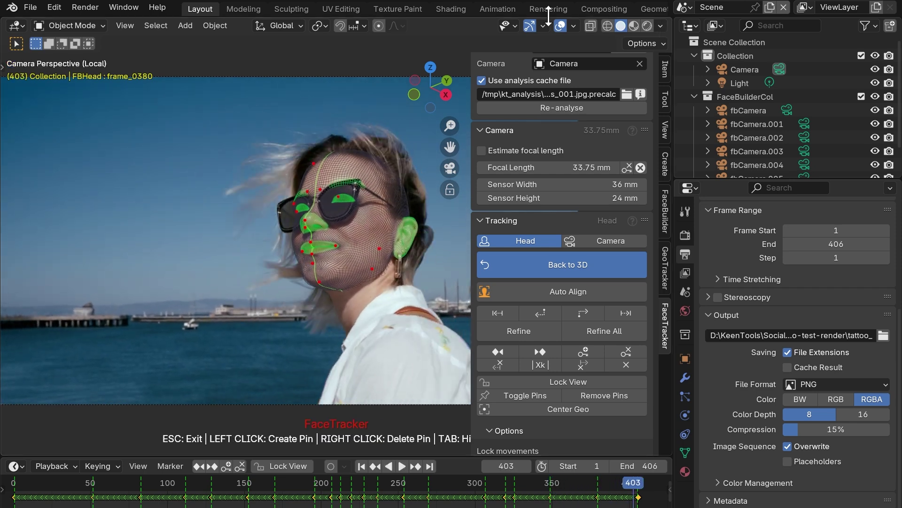
click(449, 9)
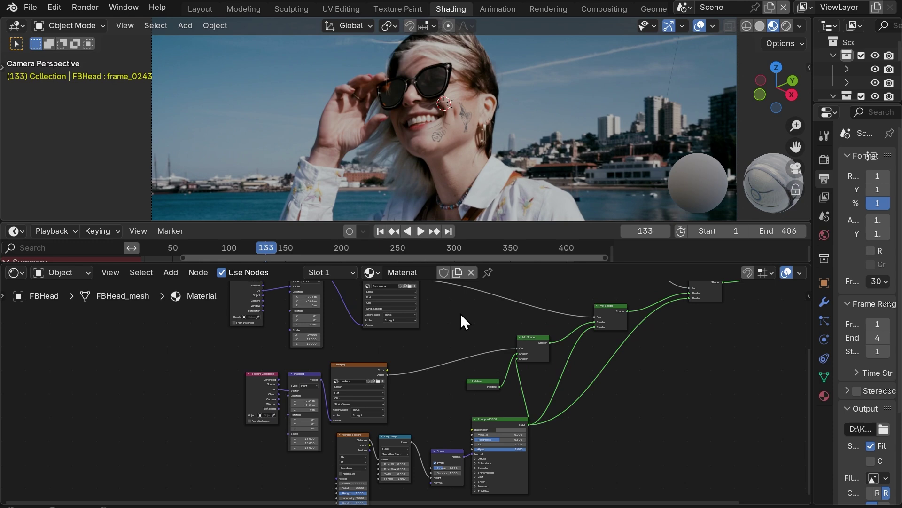
middle_drag(461, 314, 442, 406)
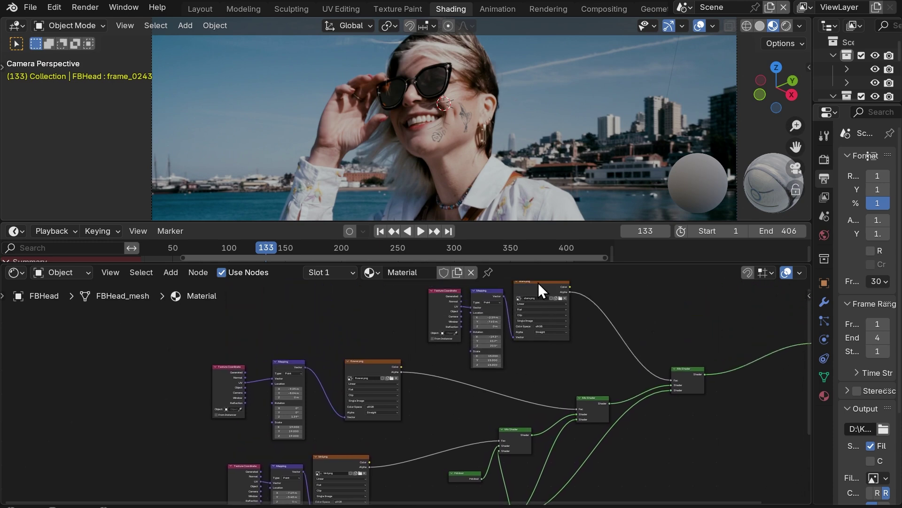
Step: Examine the material's tattoo image, Mix Shader, Holdout and Voronoi bump nodes, and play the tattooed face animation
drag(536, 290, 553, 294)
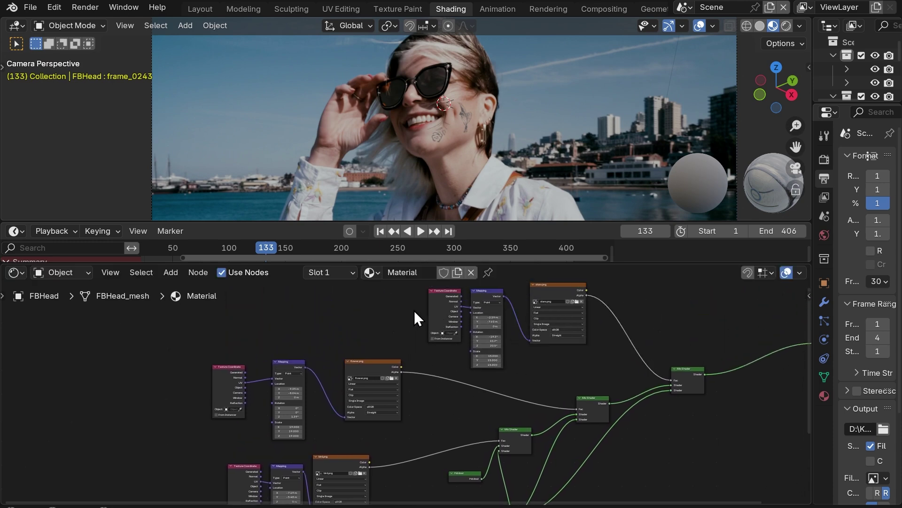
drag(413, 310, 513, 352)
drag(723, 445, 503, 379)
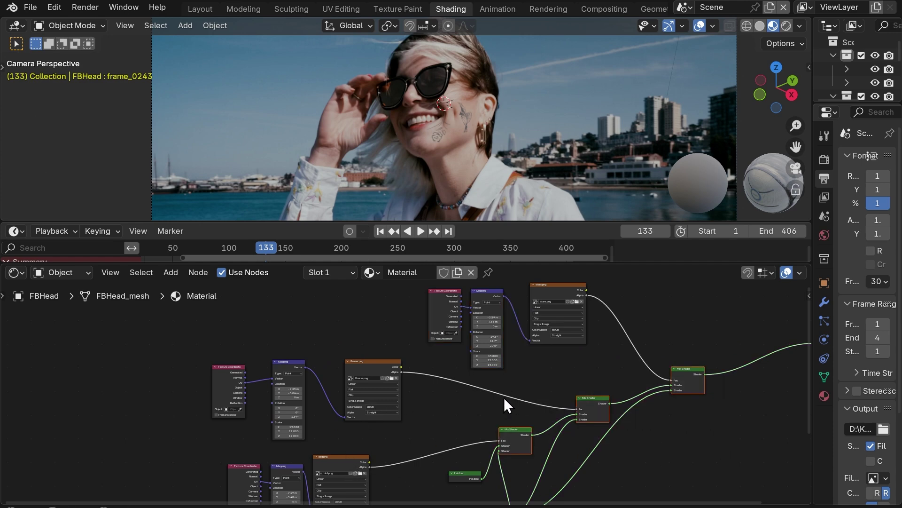
middle_drag(452, 478, 434, 355)
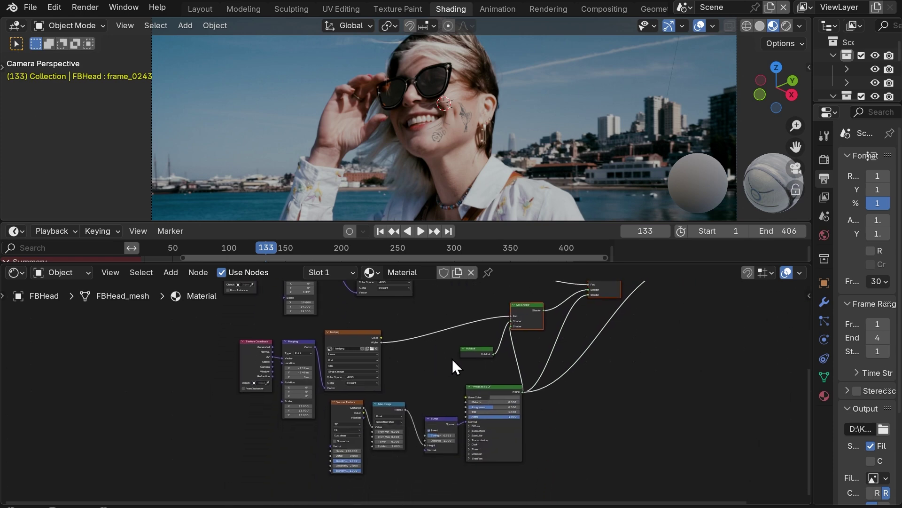
scroll(467, 364, up, 2)
drag(485, 348, 484, 346)
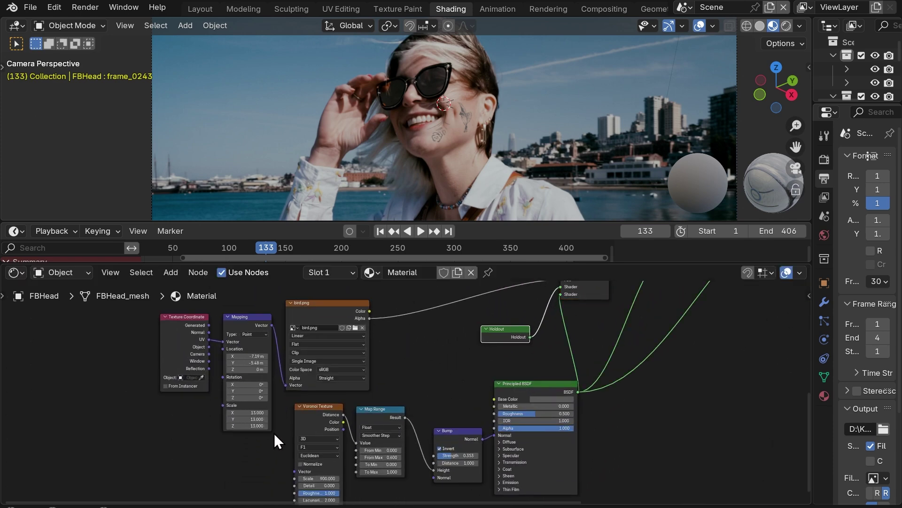
drag(286, 410, 489, 501)
key(space)
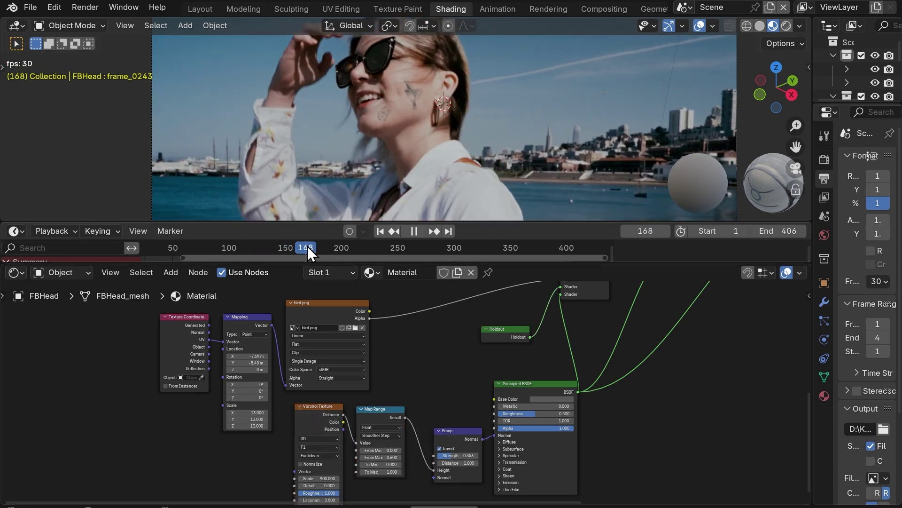